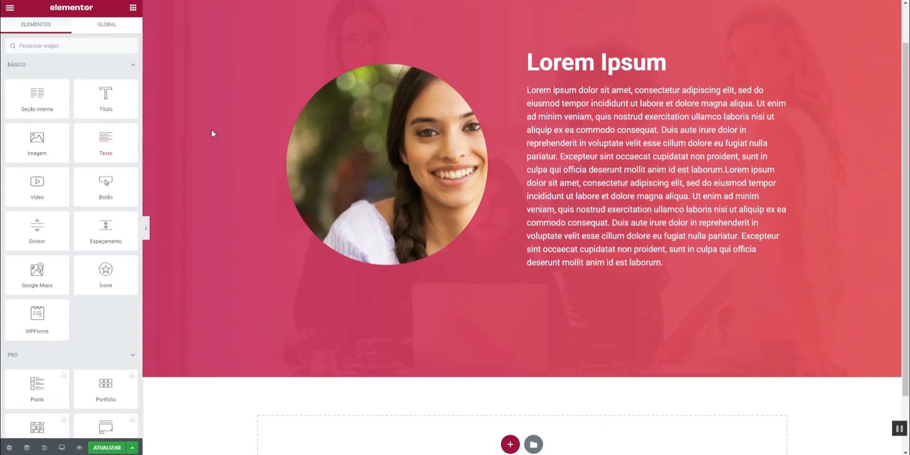
Open the body text widget for editing and insert a paragraph break after "Ut enim ad minim".
{"action": "right_click", "coordinate": [609, 125]}
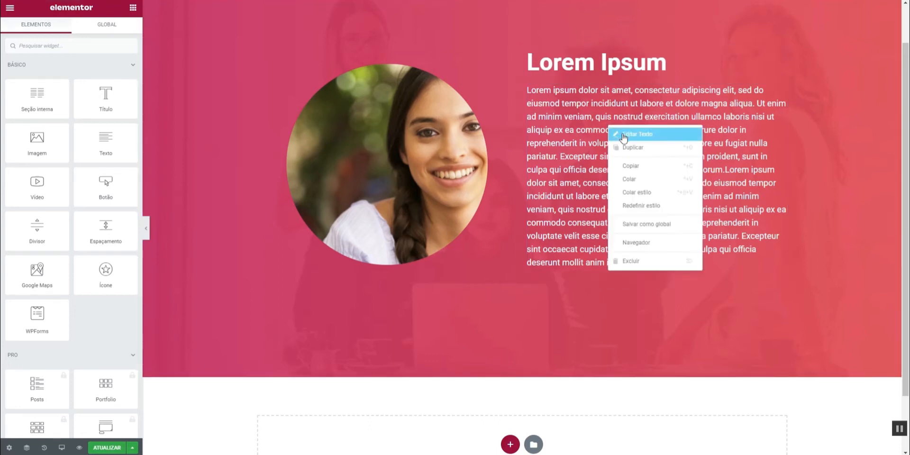
{"action": "left_click", "coordinate": [623, 136]}
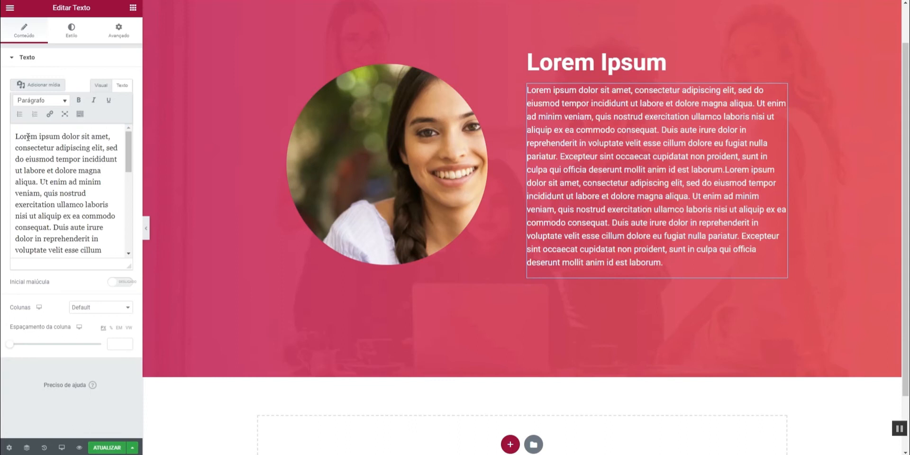
{"action": "left_click", "coordinate": [101, 181]}
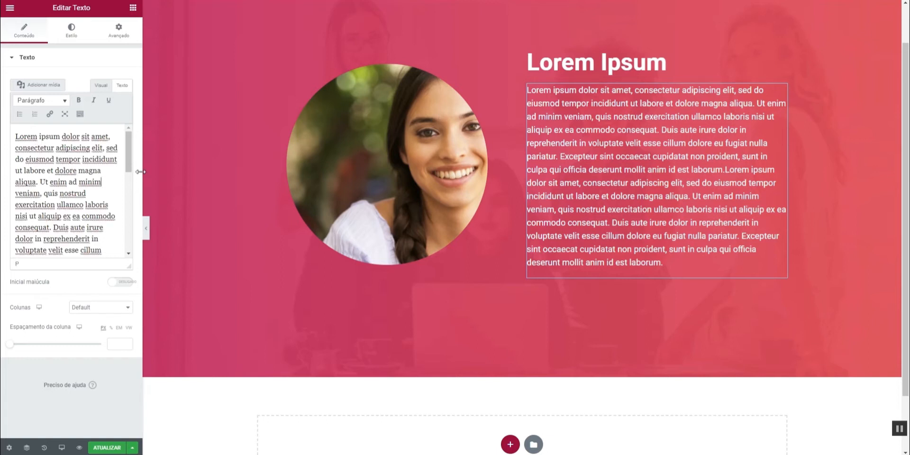
{"action": "key", "text": "Return"}
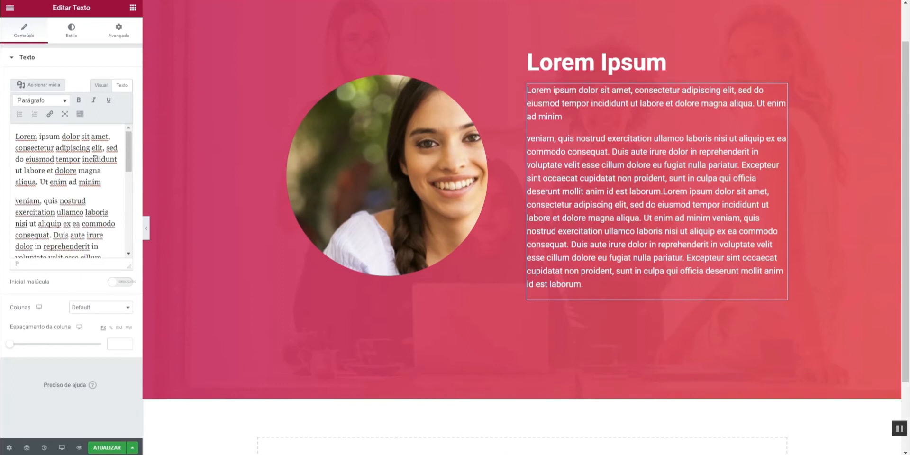
{"action": "left_click_drag", "start_coordinate": [16, 137], "coordinate": [60, 137]}
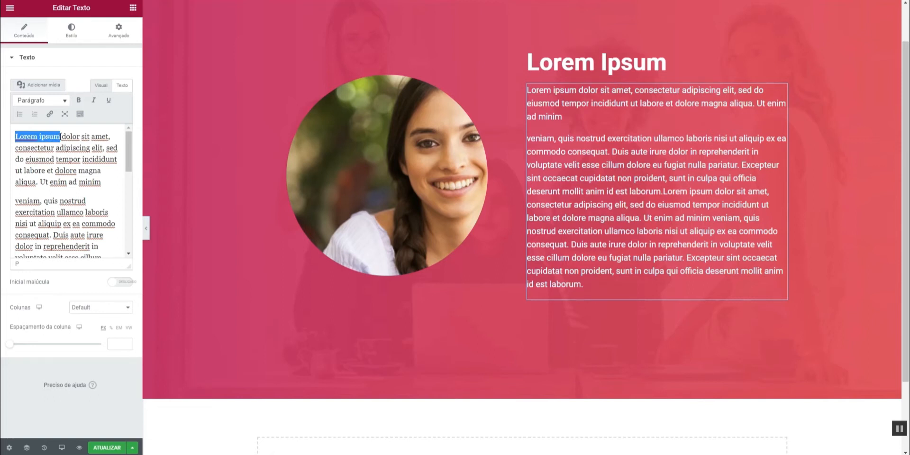
{"action": "key", "text": "Return"}
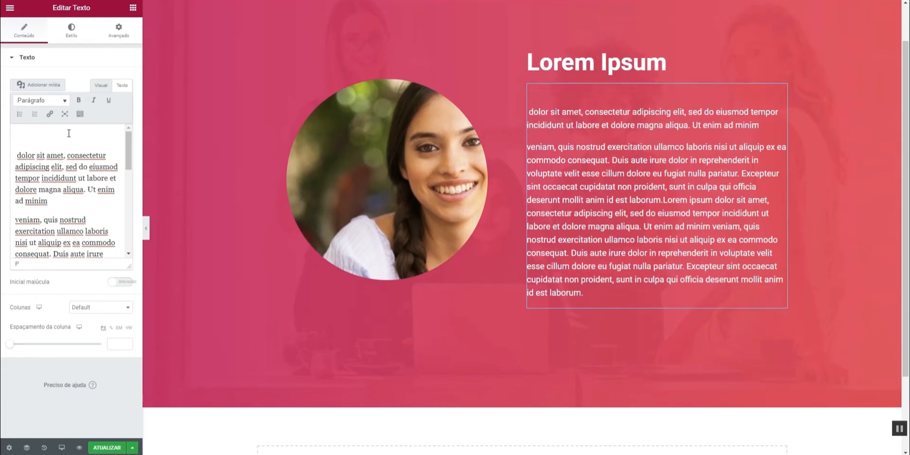
{"action": "key", "text": "ctrl+z"}
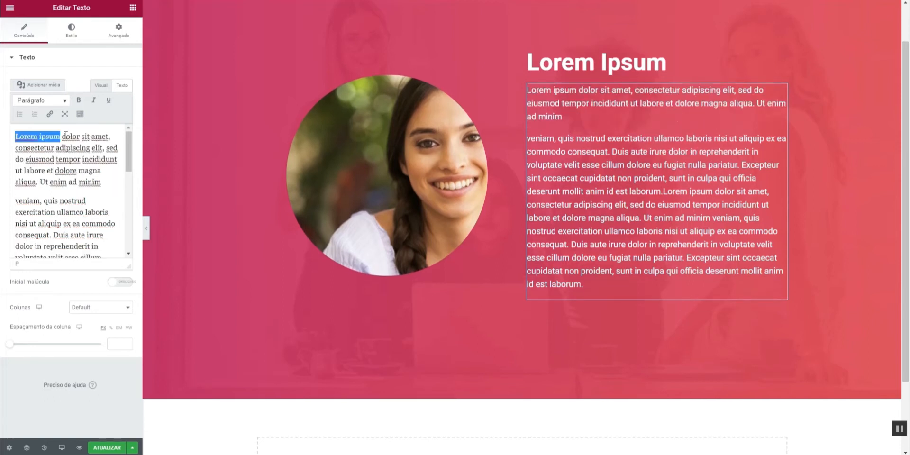
Split the opening "Lorem ipsum" of the body text into its own paragraph and format it as Título 1.
{"action": "left_click", "coordinate": [61, 137]}
{"action": "key", "text": "Return"}
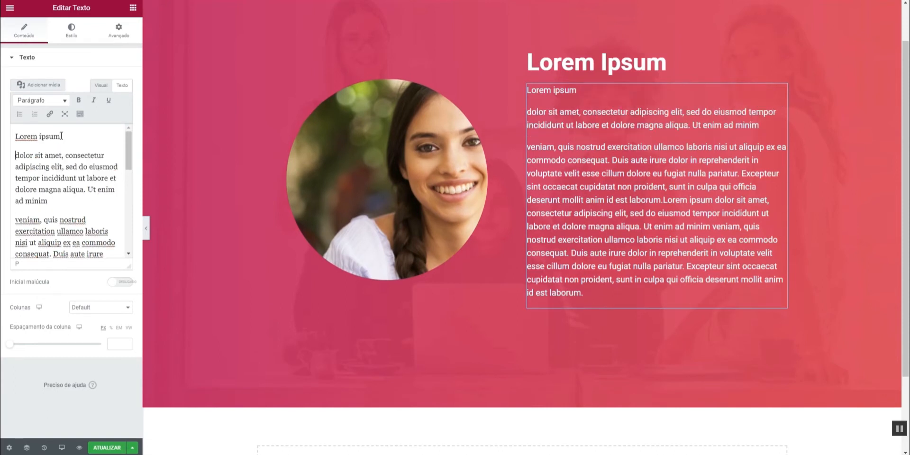
{"action": "left_click_drag", "start_coordinate": [61, 136], "coordinate": [15, 136]}
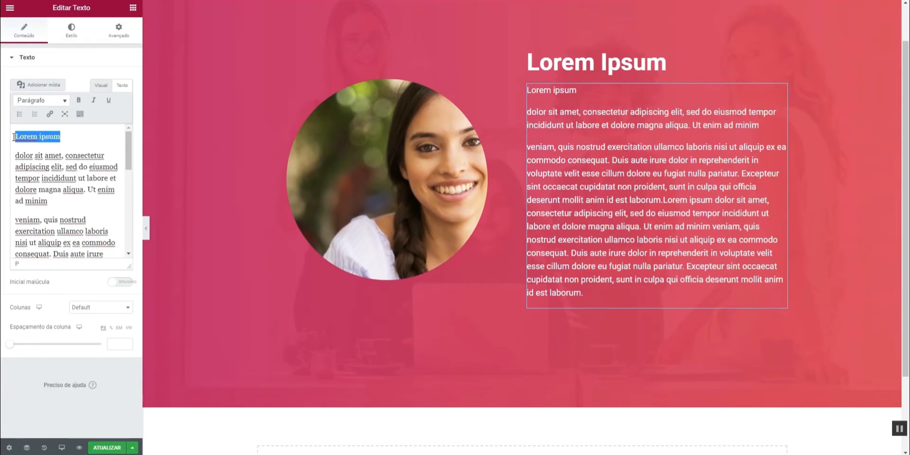
{"action": "left_click", "coordinate": [66, 102]}
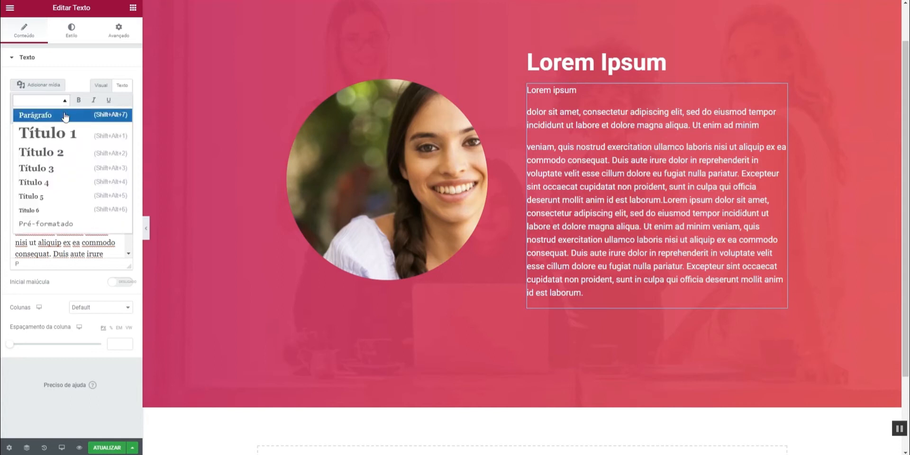
{"action": "left_click", "coordinate": [66, 131]}
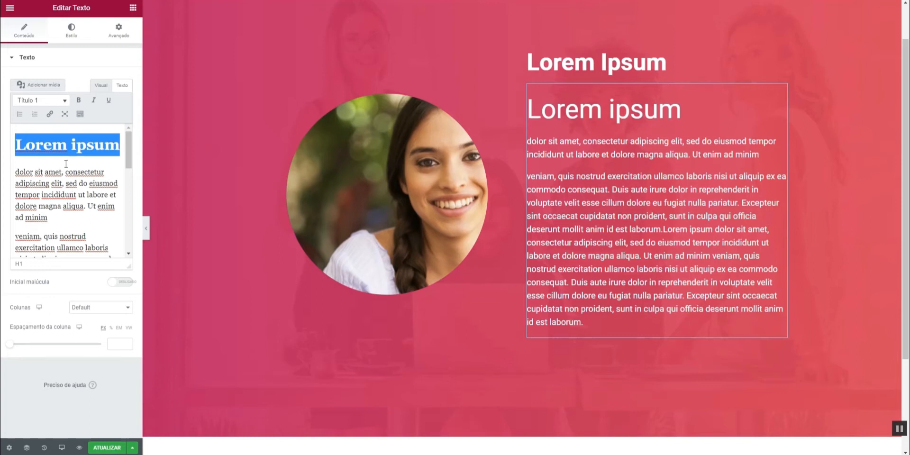
Change the "Lorem ipsum" heading inside the body text to Título 2.
{"action": "right_click", "coordinate": [591, 64]}
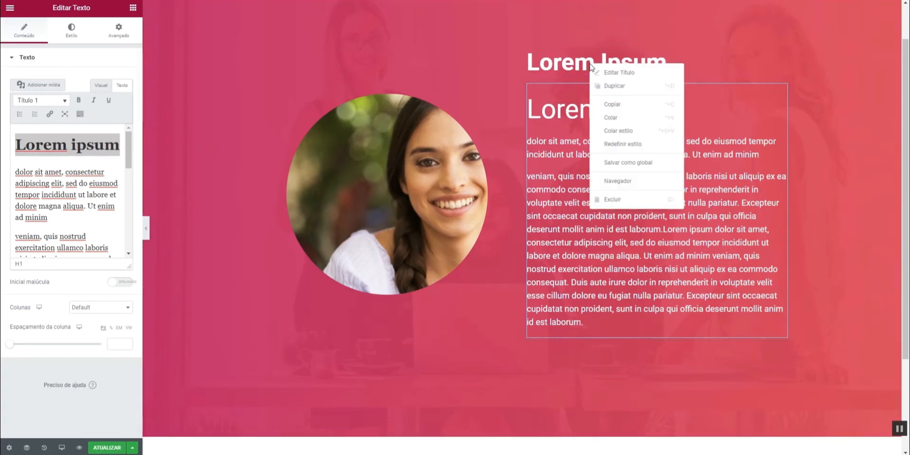
{"action": "left_click", "coordinate": [126, 148]}
{"action": "left_click", "coordinate": [123, 146]}
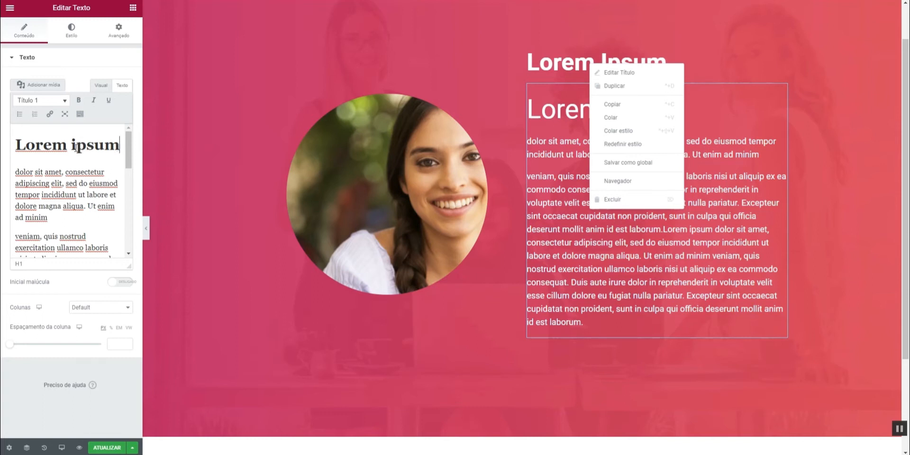
{"action": "left_click_drag", "start_coordinate": [16, 145], "coordinate": [117, 146]}
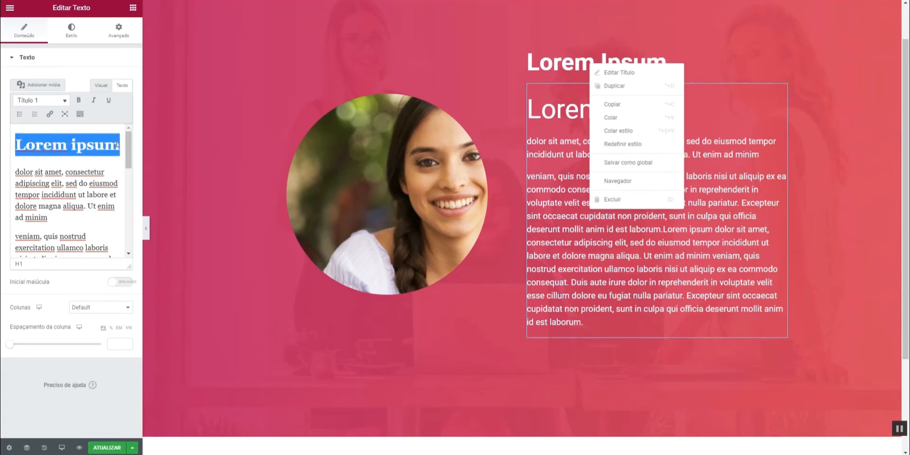
{"action": "left_click", "coordinate": [67, 100]}
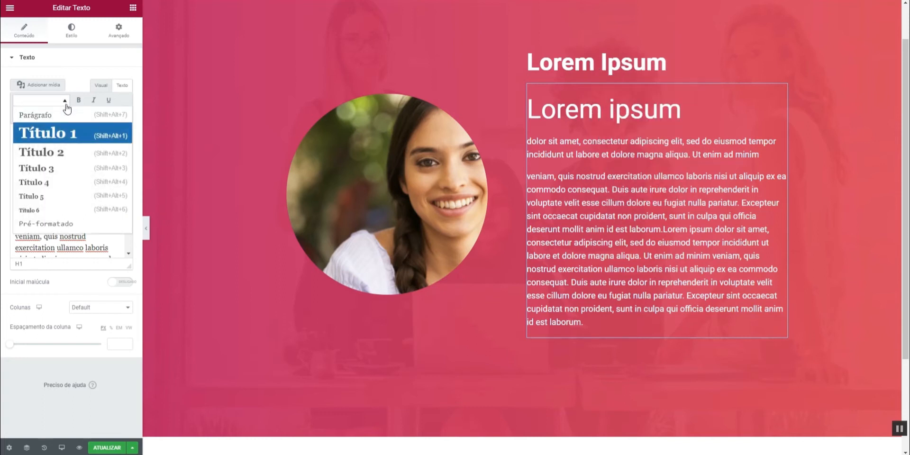
{"action": "left_click", "coordinate": [61, 152]}
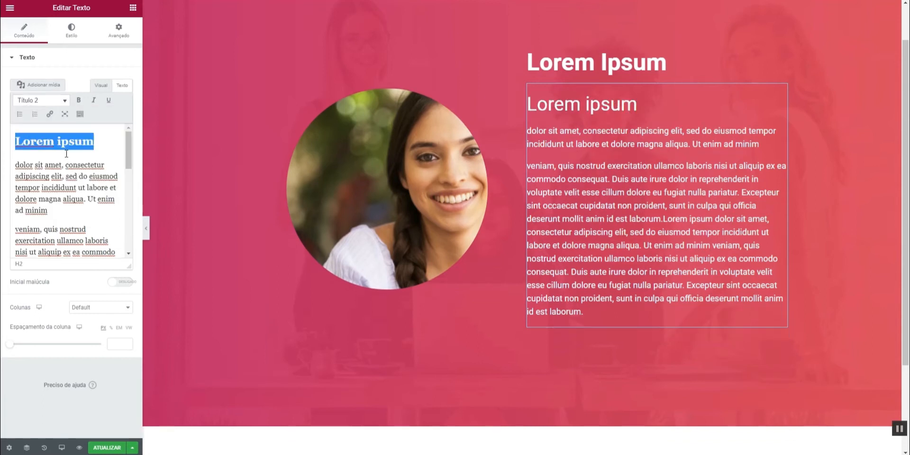
{"action": "left_click", "coordinate": [66, 100]}
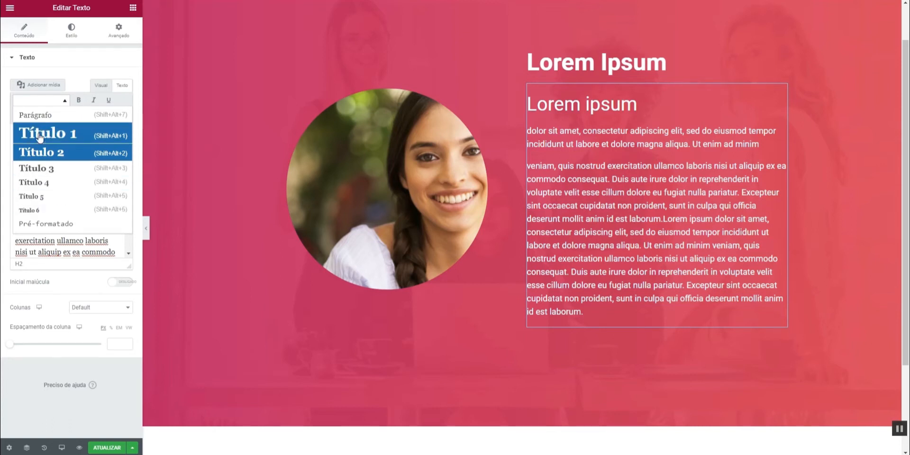
{"action": "left_click", "coordinate": [64, 103]}
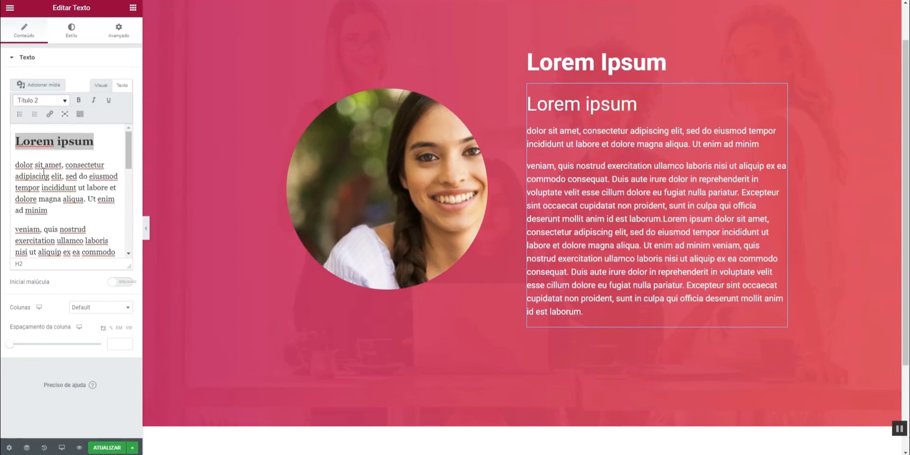
Make the word "dolor" at the start of the first paragraph bold, italic and underlined.
{"action": "left_click", "coordinate": [16, 165]}
{"action": "left_click_drag", "start_coordinate": [16, 165], "coordinate": [36, 165]}
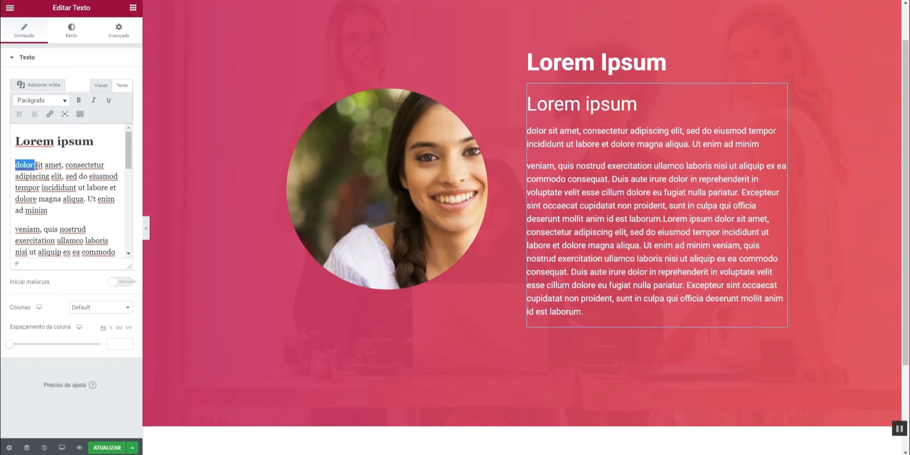
{"action": "left_click", "coordinate": [79, 101]}
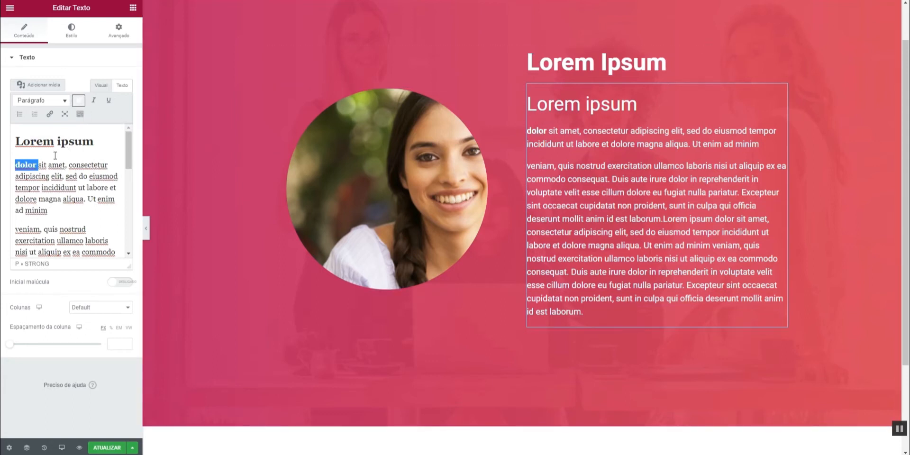
{"action": "left_click", "coordinate": [94, 101]}
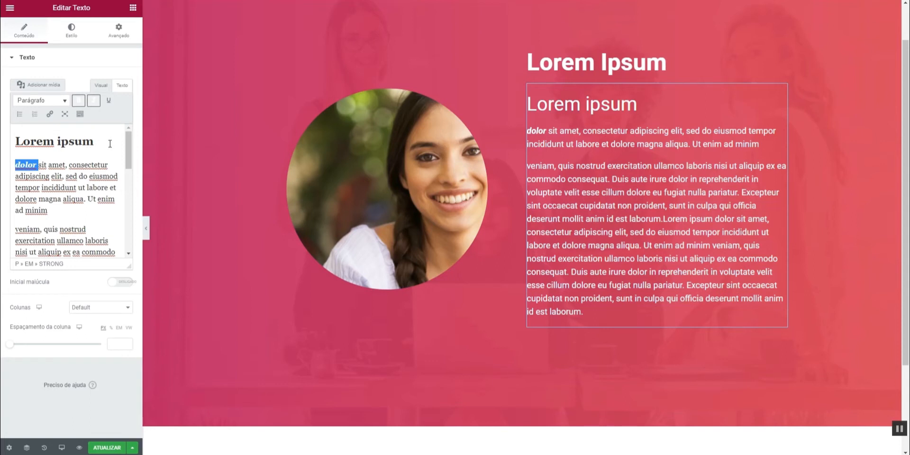
{"action": "left_click", "coordinate": [110, 101]}
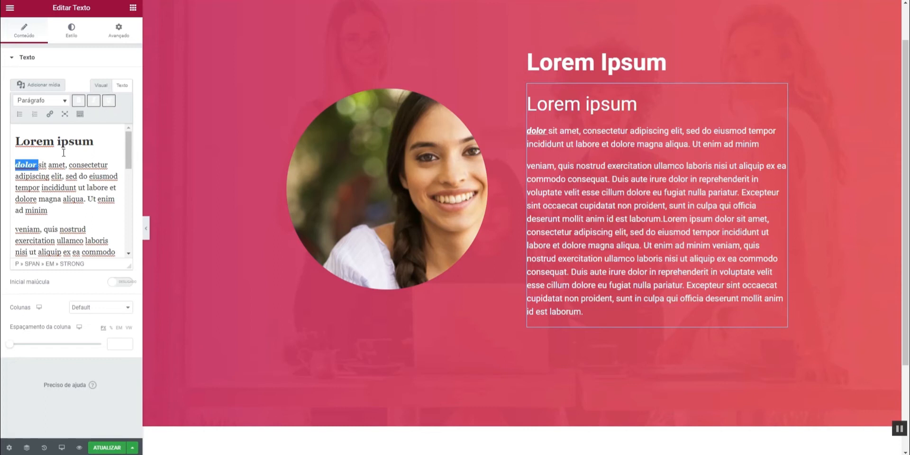
{"action": "left_click", "coordinate": [50, 116]}
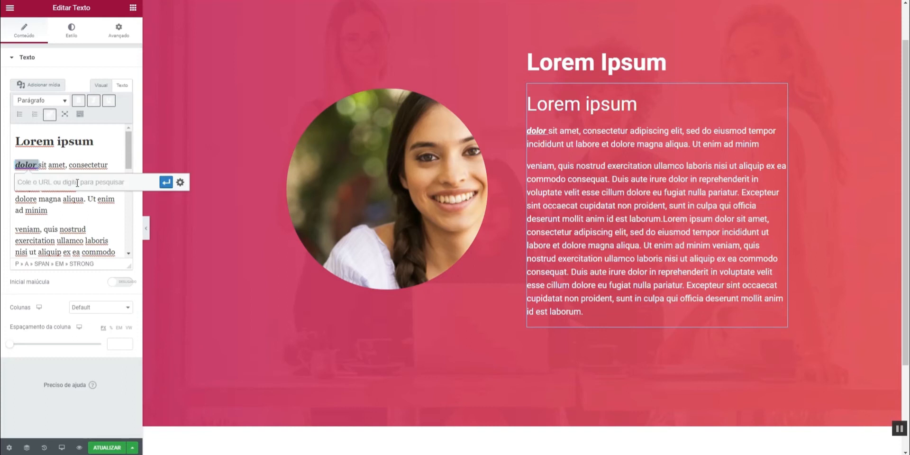
{"action": "type", "text": "www.google.com"}
{"action": "left_click", "coordinate": [165, 182]}
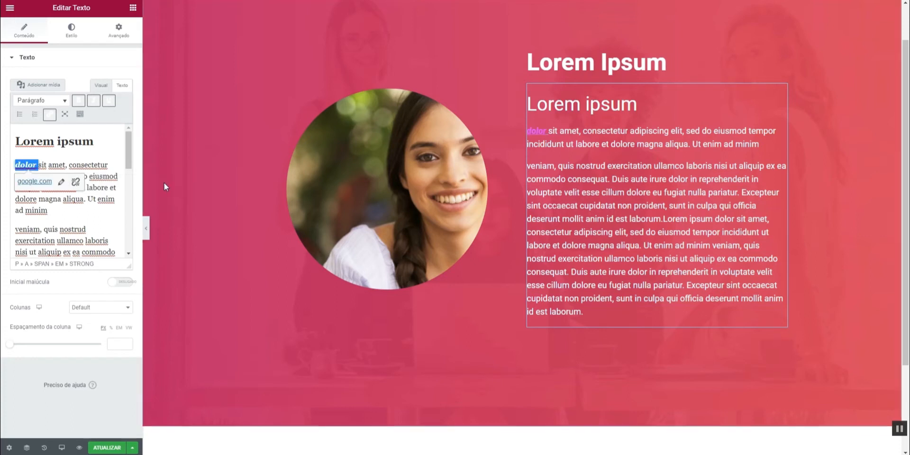
{"action": "left_click", "coordinate": [160, 182]}
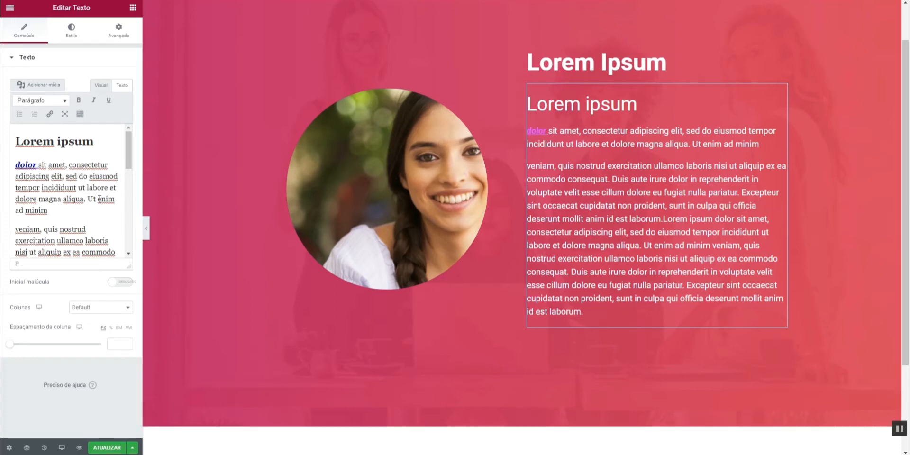
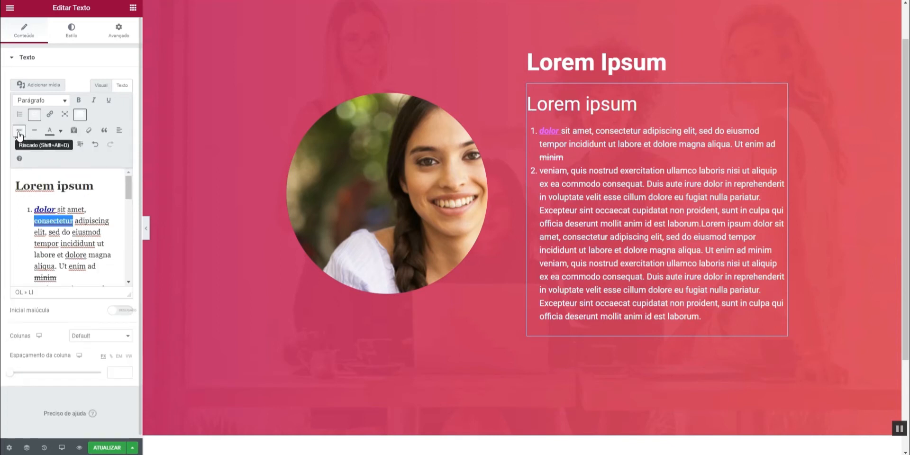
Strike through the selected word "consectetur" in the first list item and replace it with a horizontal line.
{"action": "left_click", "coordinate": [19, 133]}
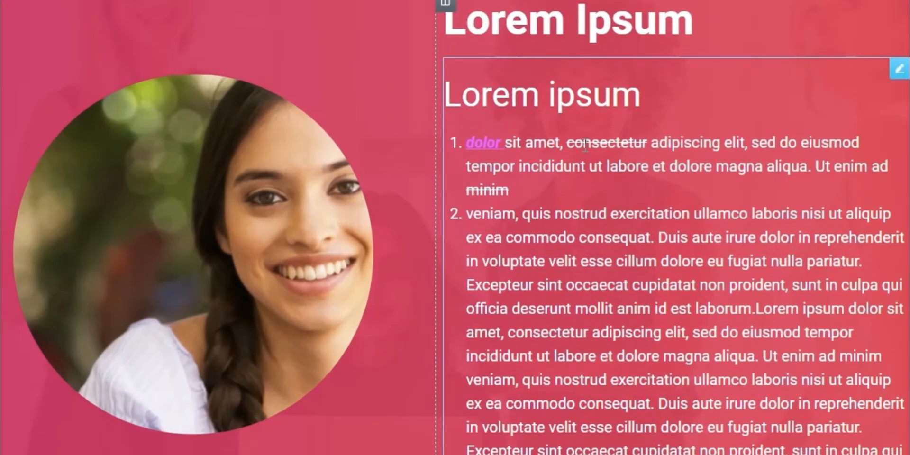
{"action": "left_click", "coordinate": [35, 130]}
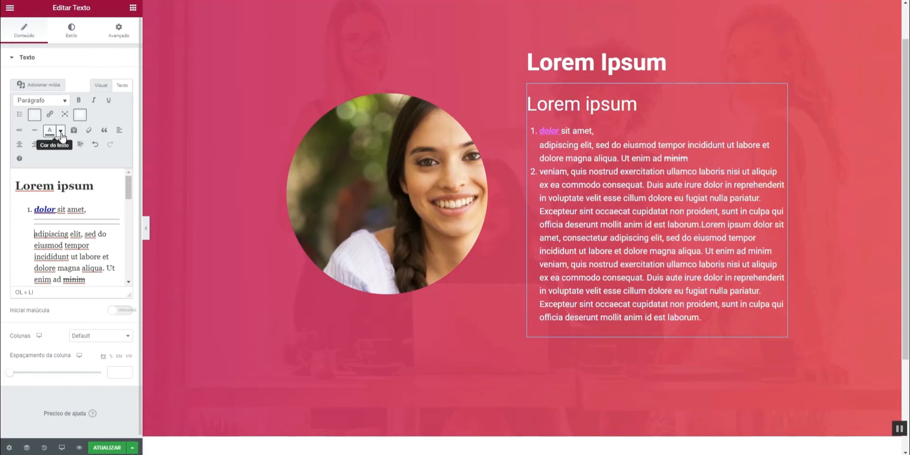
Set the text color of the linked word "dolor" to blue and change it to a lighter blue.
{"action": "left_click", "coordinate": [60, 133]}
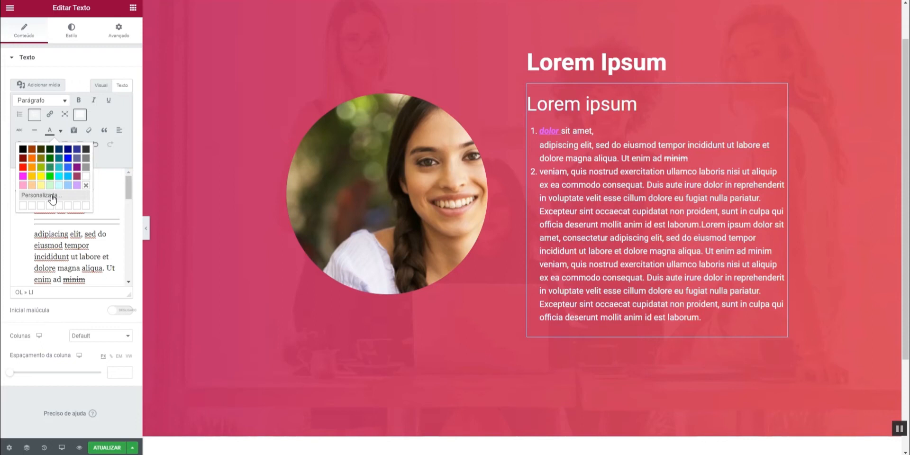
{"action": "left_click", "coordinate": [62, 132]}
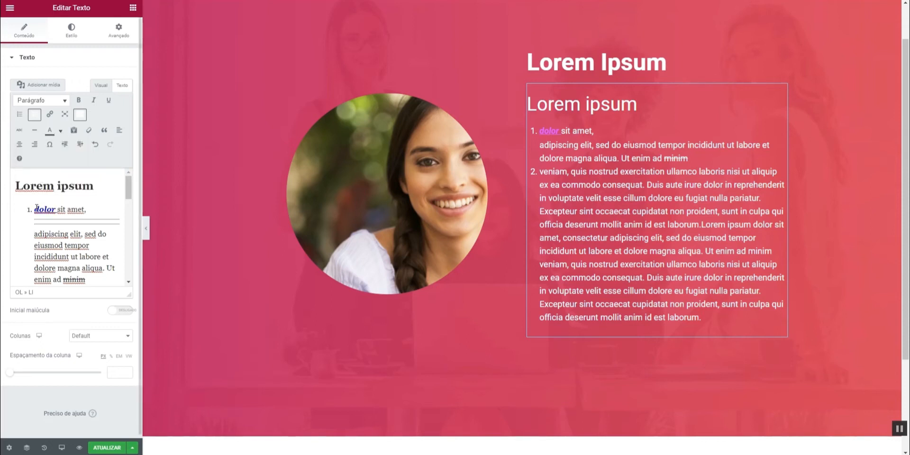
{"action": "left_click_drag", "start_coordinate": [35, 209], "coordinate": [57, 209]}
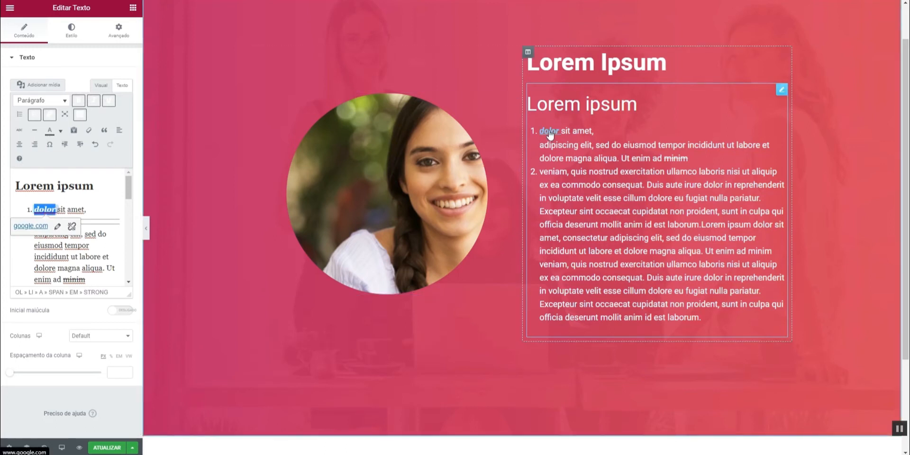
{"action": "left_click", "coordinate": [59, 131]}
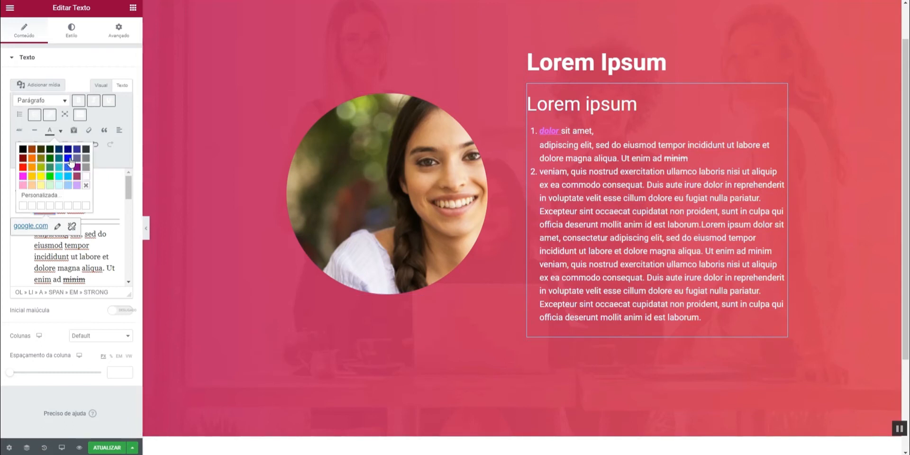
{"action": "left_click", "coordinate": [70, 161]}
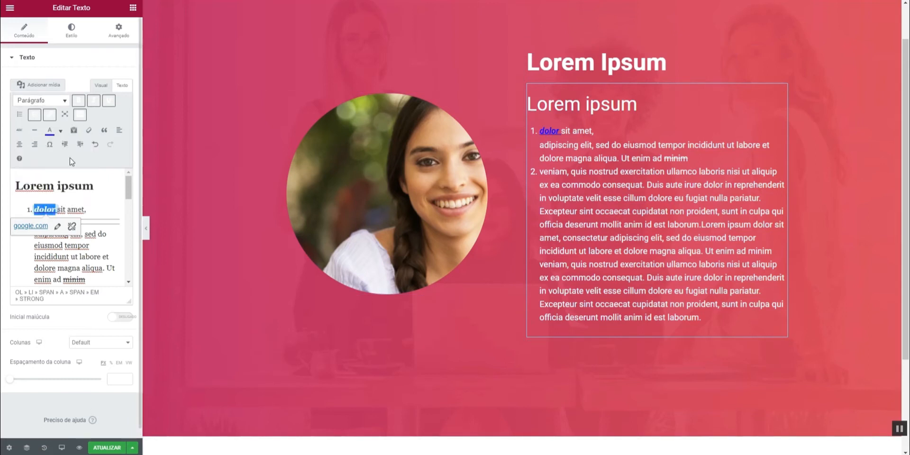
{"action": "left_click", "coordinate": [60, 131]}
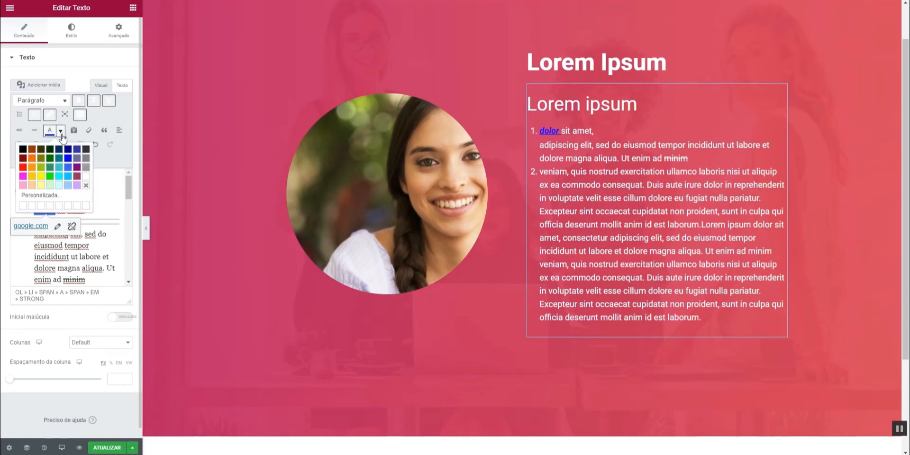
{"action": "left_click", "coordinate": [69, 167]}
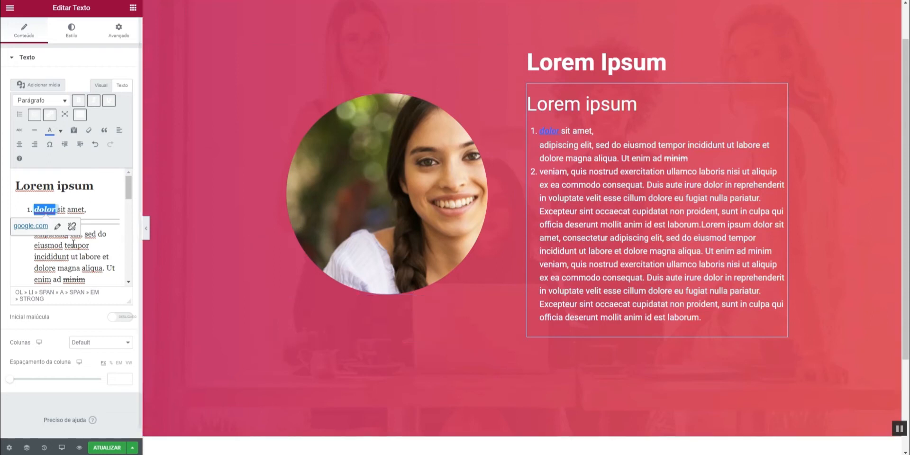
Clear the bold, italic, underline and color formatting from the linked word "dolor" in the first list item.
{"action": "left_click", "coordinate": [66, 210]}
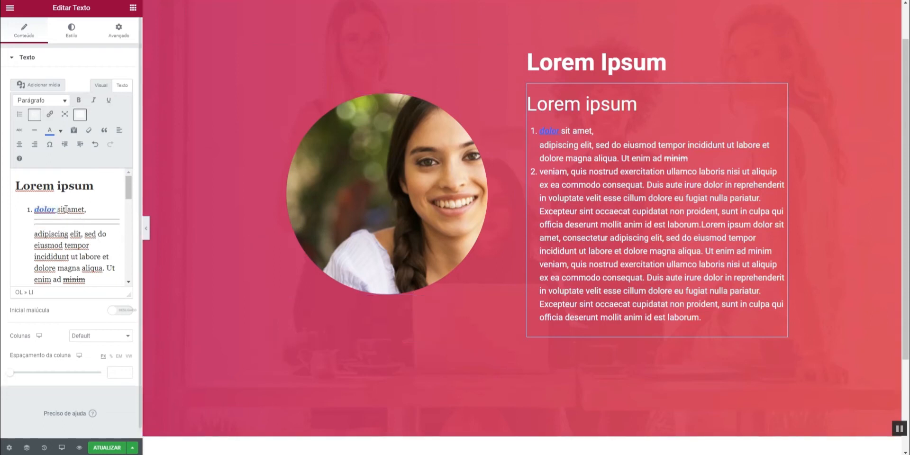
{"action": "left_click", "coordinate": [74, 133]}
{"action": "left_click_drag", "start_coordinate": [34, 211], "coordinate": [57, 210]}
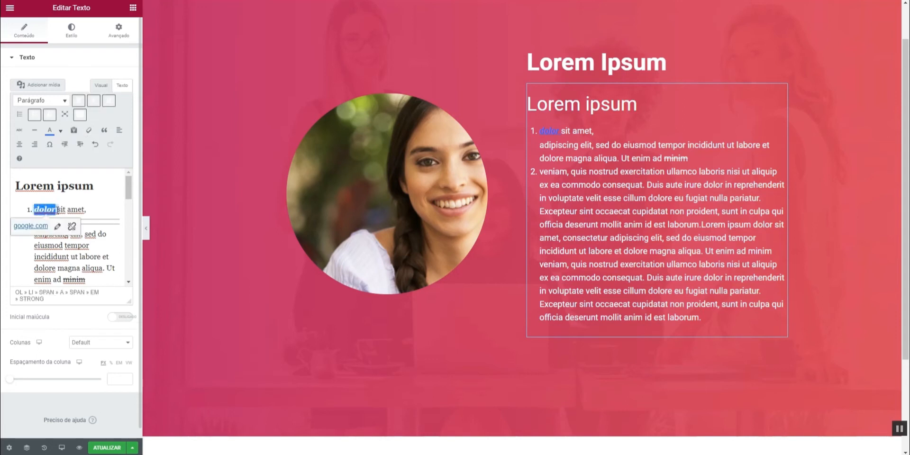
{"action": "left_click", "coordinate": [88, 131]}
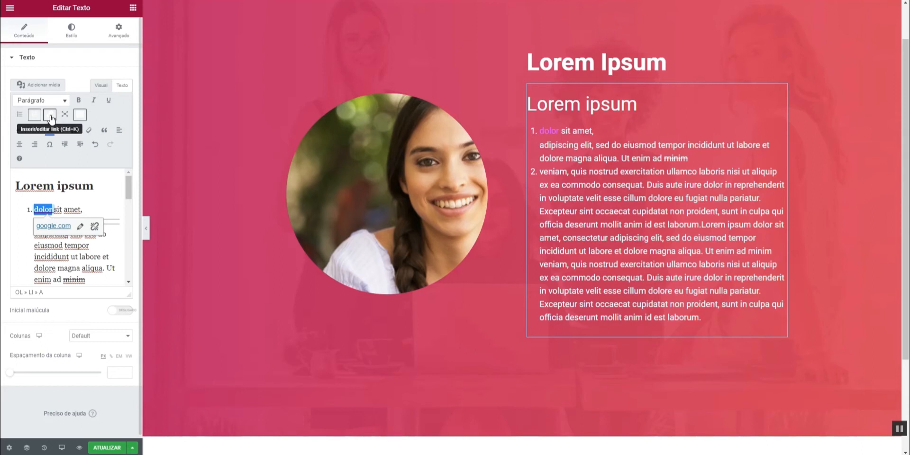
Turn the linked word "dolor" into a blockquote and remove the blockquote again.
{"action": "left_click", "coordinate": [104, 131]}
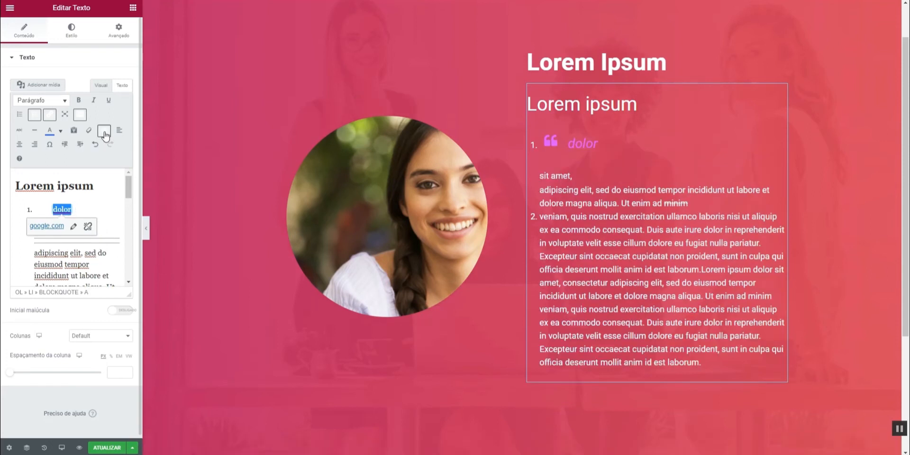
{"action": "left_click", "coordinate": [105, 136]}
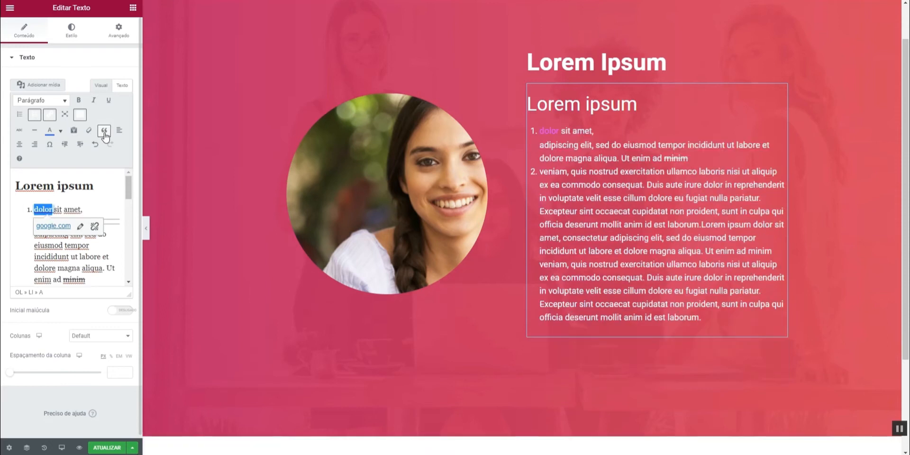
Try center and right alignment on the "Lorem ipsum" heading and return it to left alignment.
{"action": "left_click", "coordinate": [95, 186]}
{"action": "left_click_drag", "start_coordinate": [96, 187], "coordinate": [16, 185]}
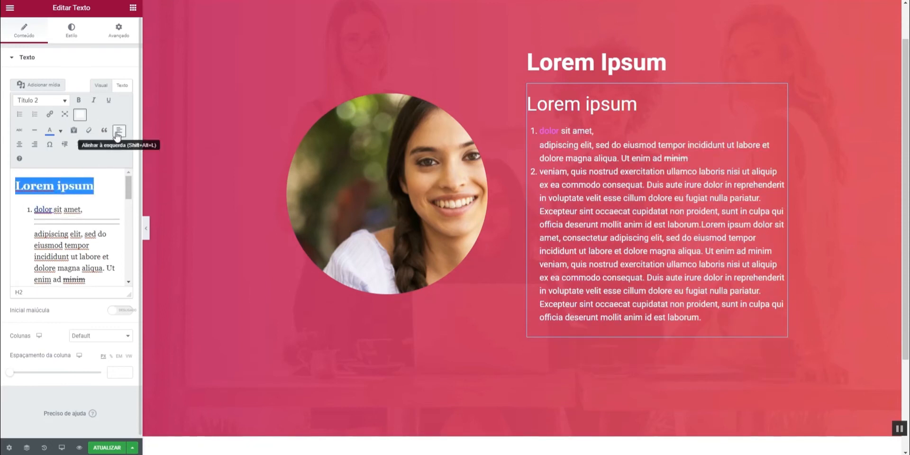
{"action": "left_click", "coordinate": [20, 145]}
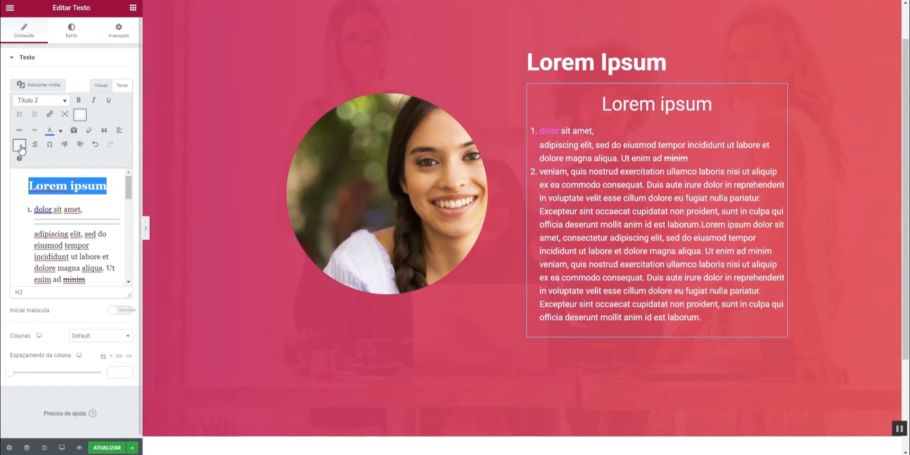
{"action": "left_click", "coordinate": [34, 148]}
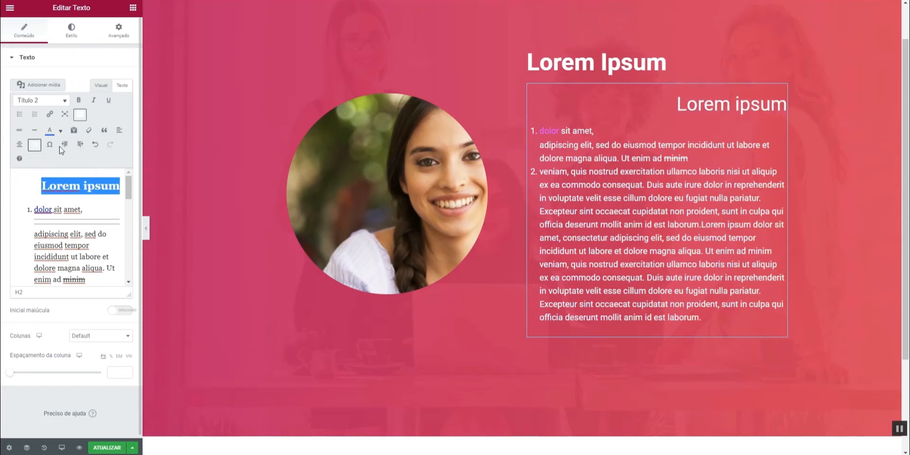
{"action": "left_click", "coordinate": [119, 135]}
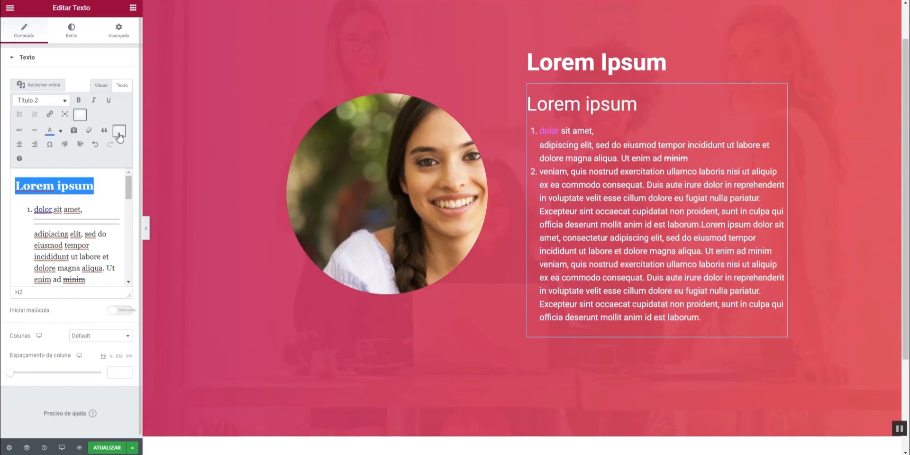
Replace the selected "Lorem ipsum" heading text with the special character Σ.
{"action": "left_click", "coordinate": [50, 147]}
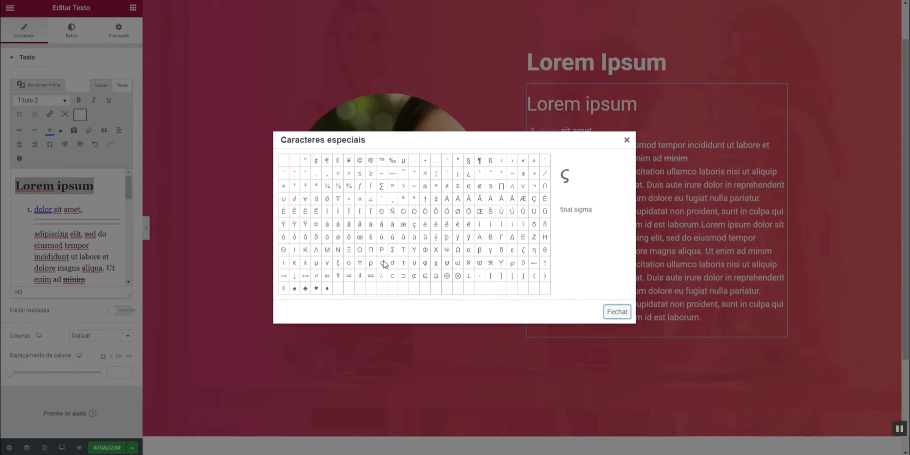
{"action": "left_click", "coordinate": [396, 253]}
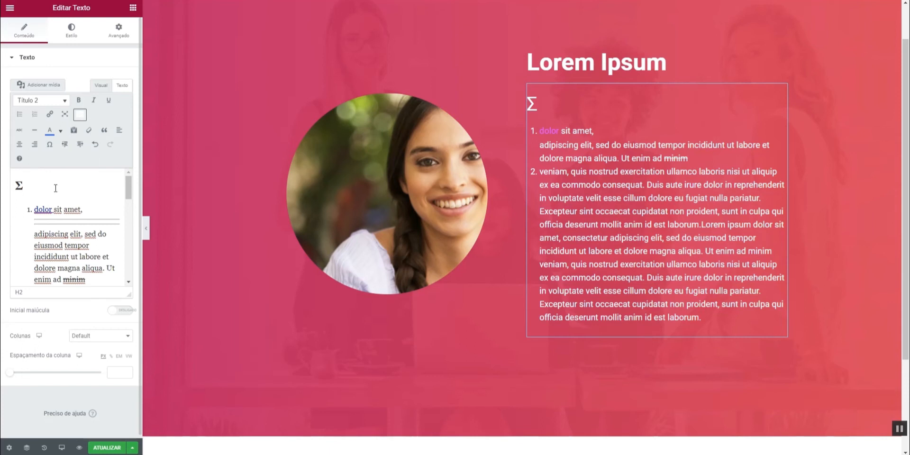
Decrease and increase the indentation of the whole numbered list, and undo both indentation changes.
{"action": "left_click_drag", "start_coordinate": [28, 209], "coordinate": [122, 289]}
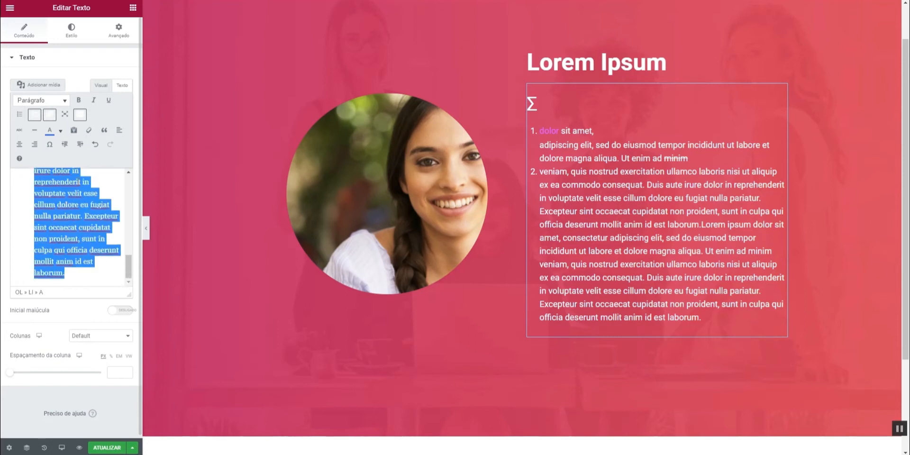
{"action": "left_click", "coordinate": [65, 145]}
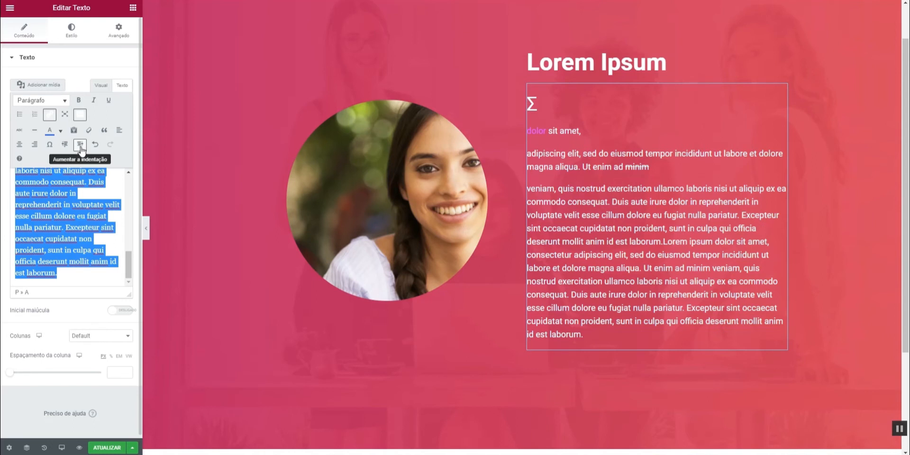
{"action": "left_click", "coordinate": [81, 150]}
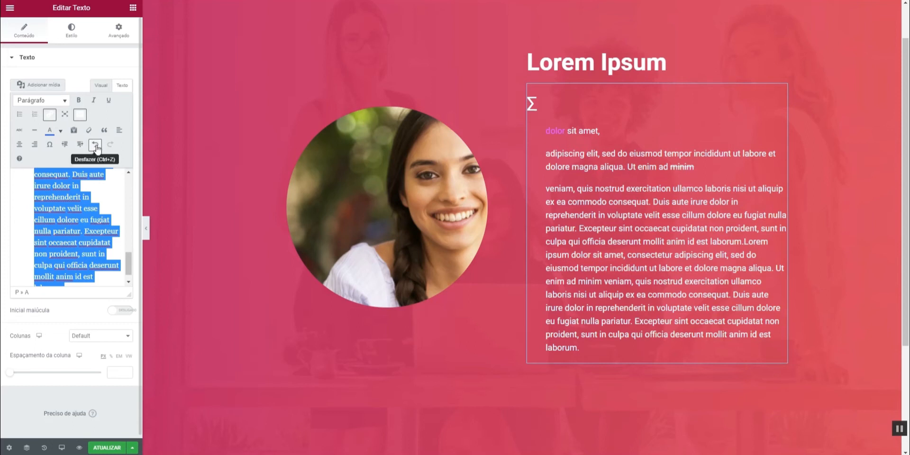
{"action": "left_click", "coordinate": [96, 145]}
{"action": "left_click", "coordinate": [95, 145]}
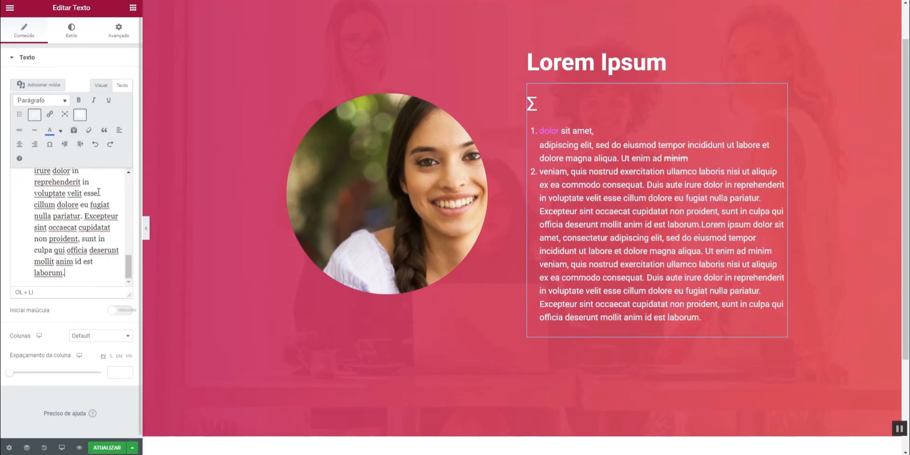
Undo the replacement of the heading text with Σ and return the "Lorem ipsum" heading to center alignment.
{"action": "key", "text": "ctrl+z"}
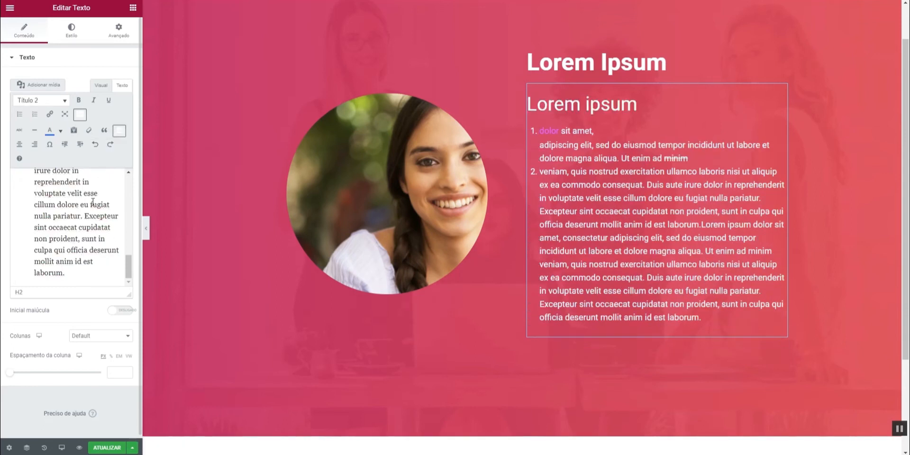
{"action": "key", "text": "alt+shift+r"}
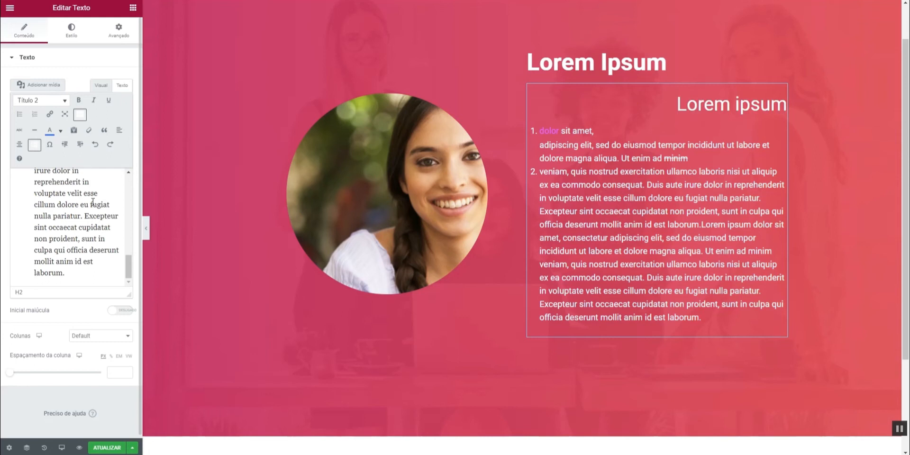
{"action": "key", "text": "alt+shift+c"}
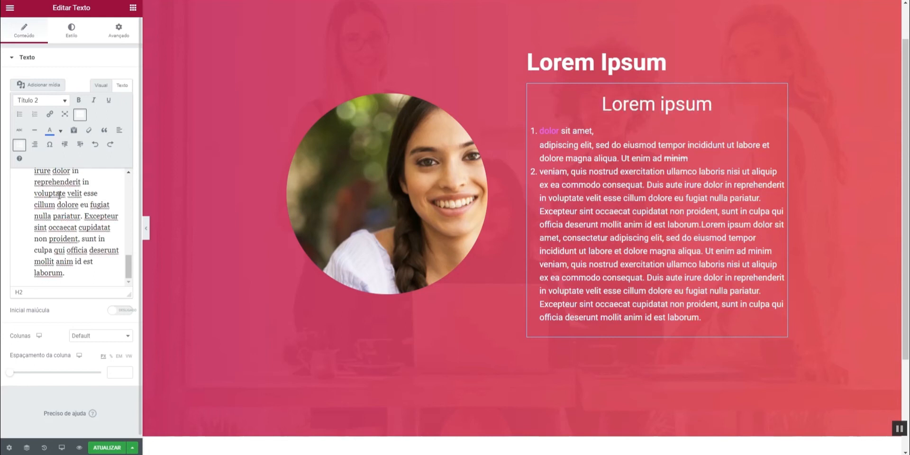
{"action": "scroll", "coordinate": [62, 199], "scroll_direction": "up", "scroll_amount": 3}
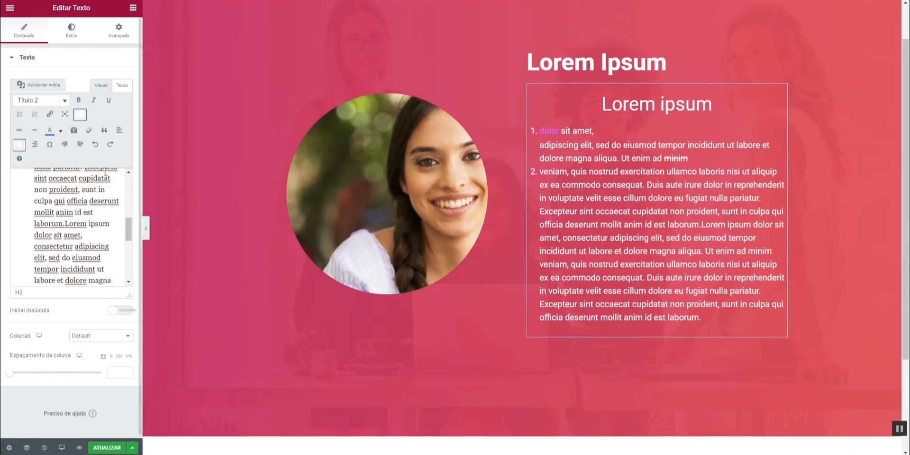
{"action": "scroll", "coordinate": [89, 214], "scroll_direction": "up", "scroll_amount": 5}
{"action": "scroll", "coordinate": [89, 213], "scroll_direction": "up", "scroll_amount": 1}
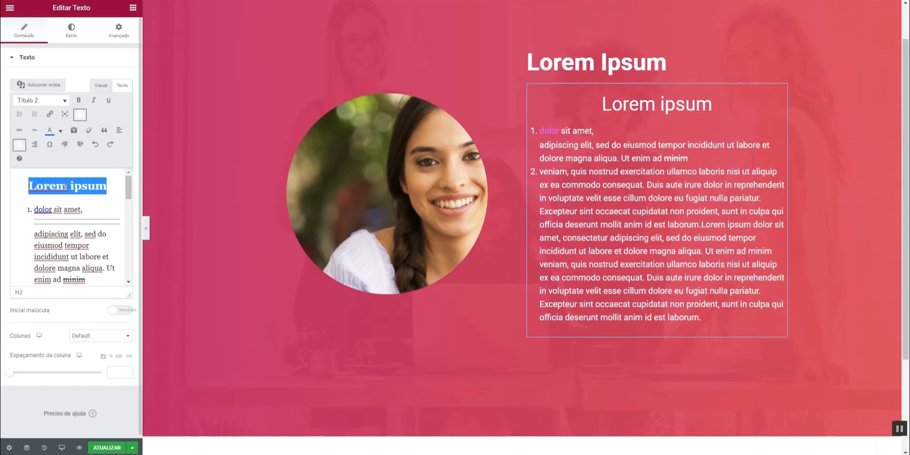
{"action": "left_click", "coordinate": [44, 185]}
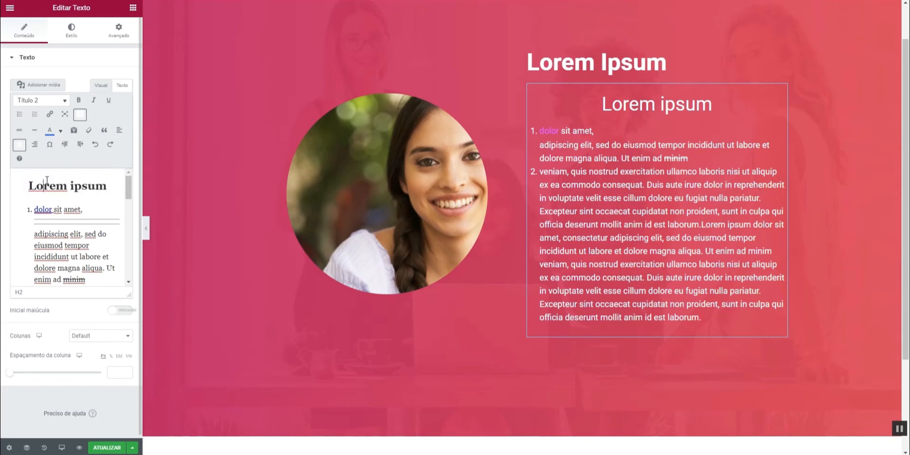
Change the "Lorem ipsum" heading's tag to h1 in the text's HTML source.
{"action": "left_click", "coordinate": [122, 85]}
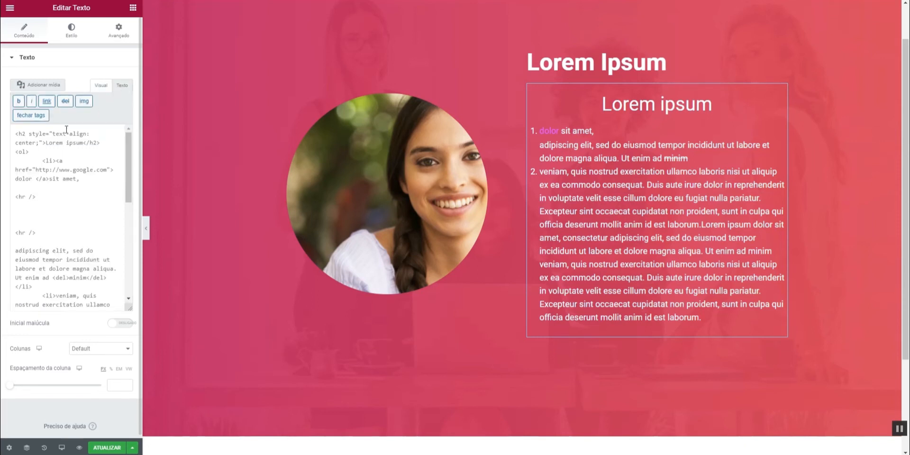
{"action": "left_click", "coordinate": [17, 135]}
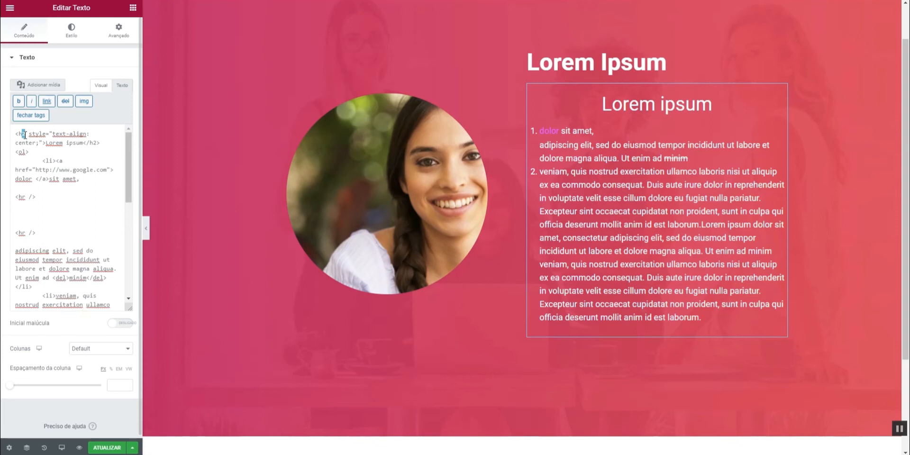
{"action": "type", "text": "1"}
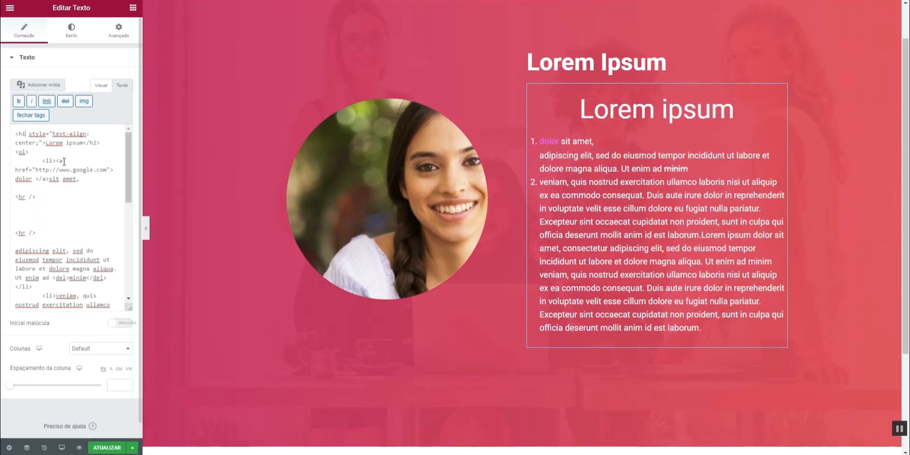
{"action": "left_click_drag", "start_coordinate": [94, 143], "coordinate": [96, 144]}
{"action": "type", "text": "1"}
Set the heading's tag back to h2 in the HTML source and return to the visual editor.
{"action": "left_click_drag", "start_coordinate": [21, 135], "coordinate": [25, 135]}
{"action": "type", "text": "2"}
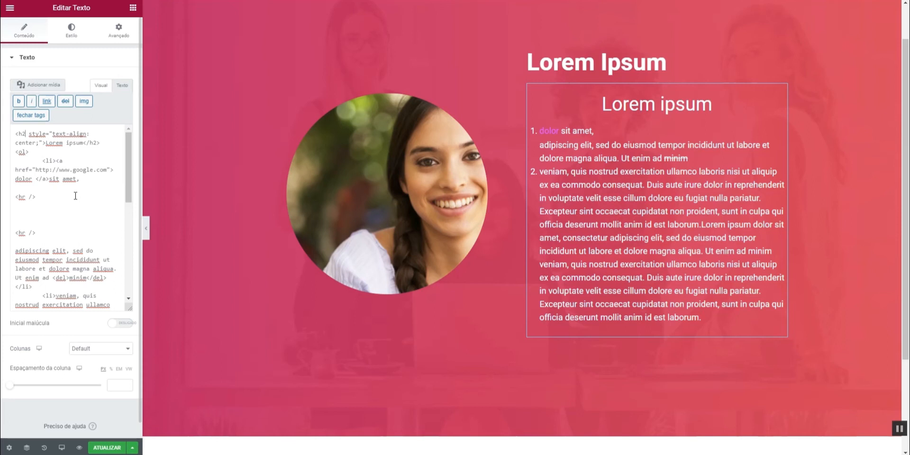
{"action": "left_click", "coordinate": [20, 215]}
{"action": "left_click", "coordinate": [100, 87]}
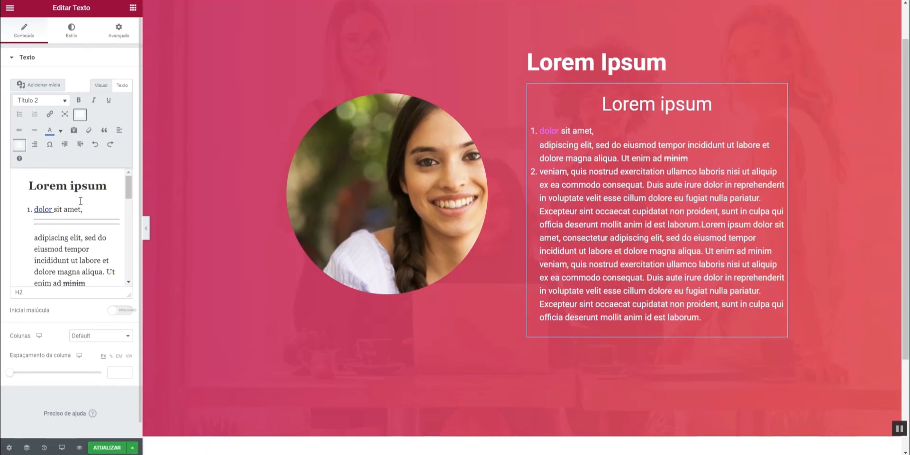
Enable the drop cap option (Inicial maiúscula) and replace the heading's first letter with a lowercase "l".
{"action": "scroll", "coordinate": [81, 201], "scroll_direction": "down", "scroll_amount": 1}
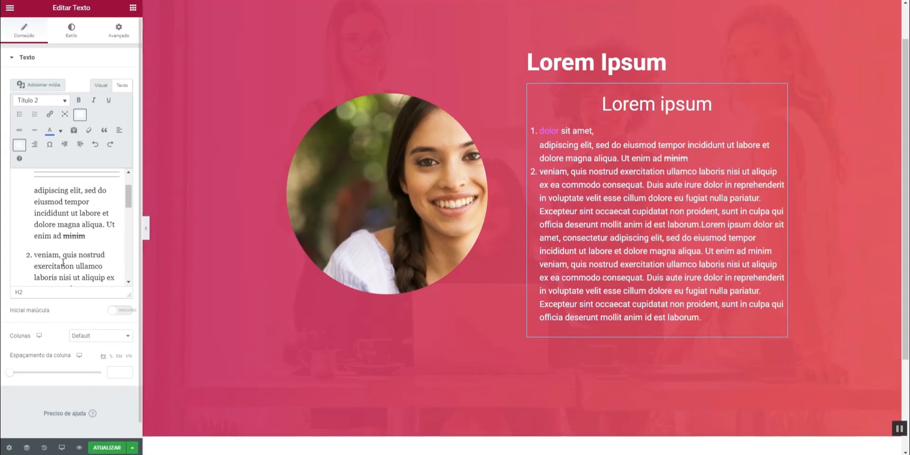
{"action": "scroll", "coordinate": [63, 262], "scroll_direction": "up", "scroll_amount": 2}
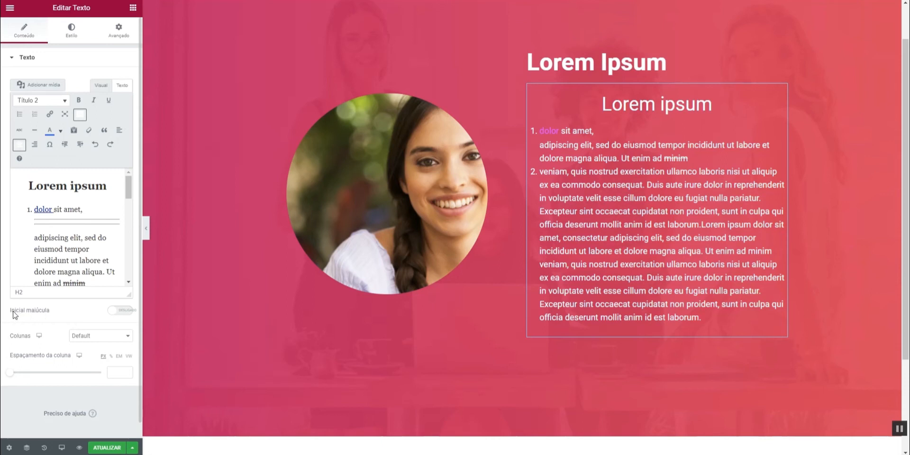
{"action": "left_click", "coordinate": [114, 311]}
{"action": "left_click_drag", "start_coordinate": [28, 185], "coordinate": [35, 186]}
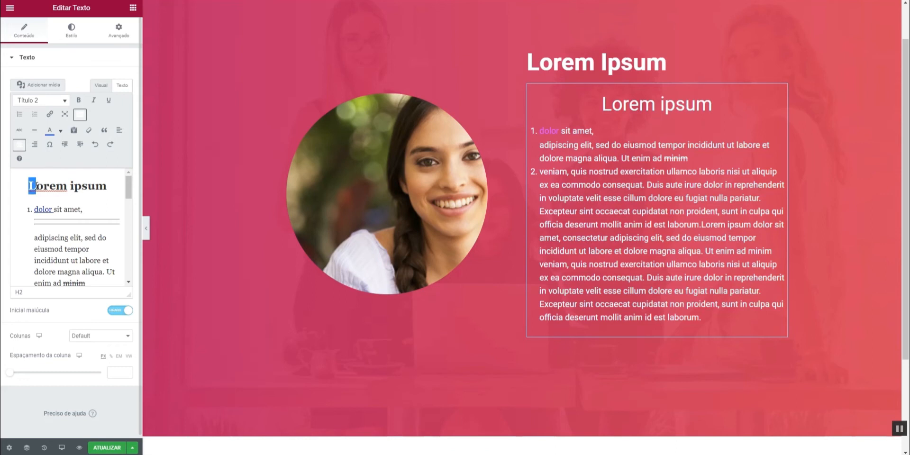
{"action": "type", "text": "l"}
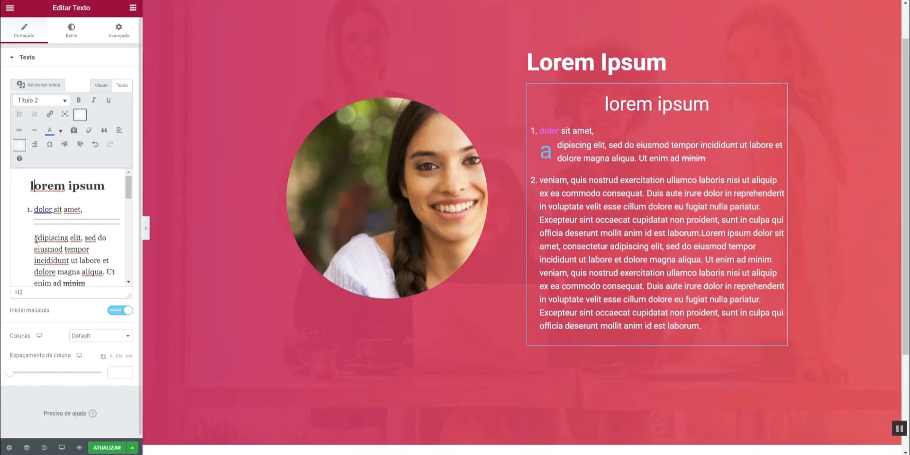
Select the word "adipiscing" in the first list item and disable the drop cap option.
{"action": "left_click_drag", "start_coordinate": [36, 239], "coordinate": [70, 239]}
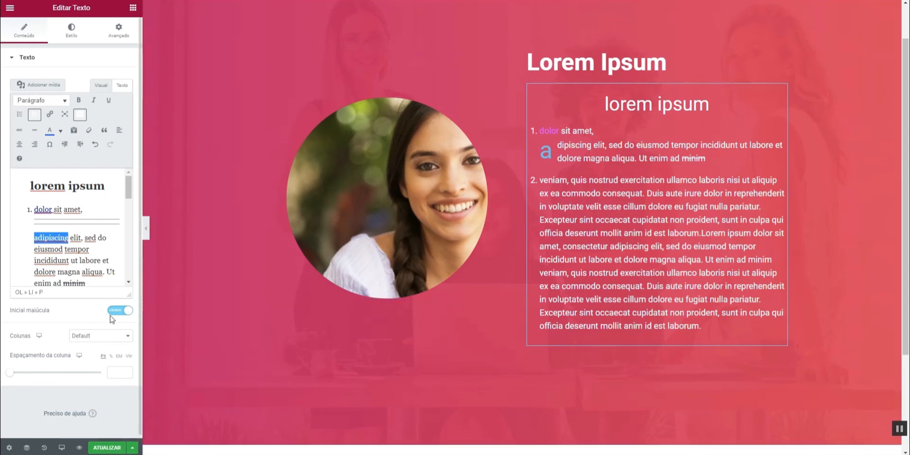
{"action": "left_click", "coordinate": [126, 313]}
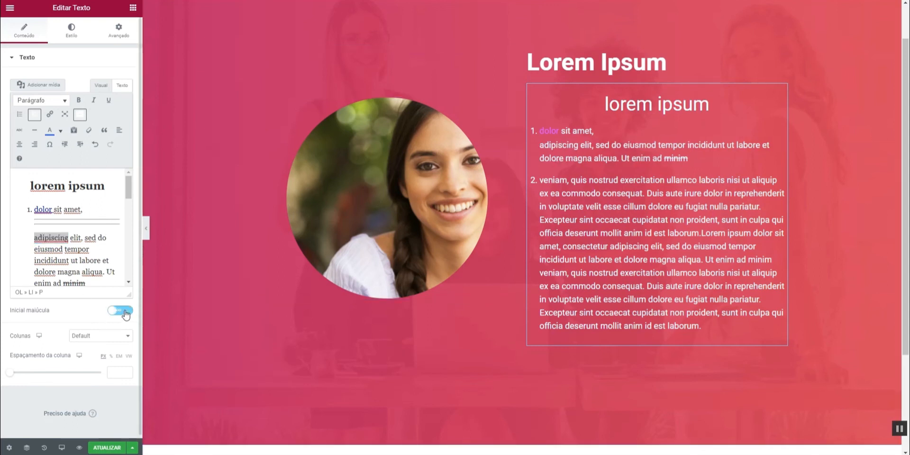
Set the text's number of columns (Colunas) to 2.
{"action": "left_click", "coordinate": [85, 341]}
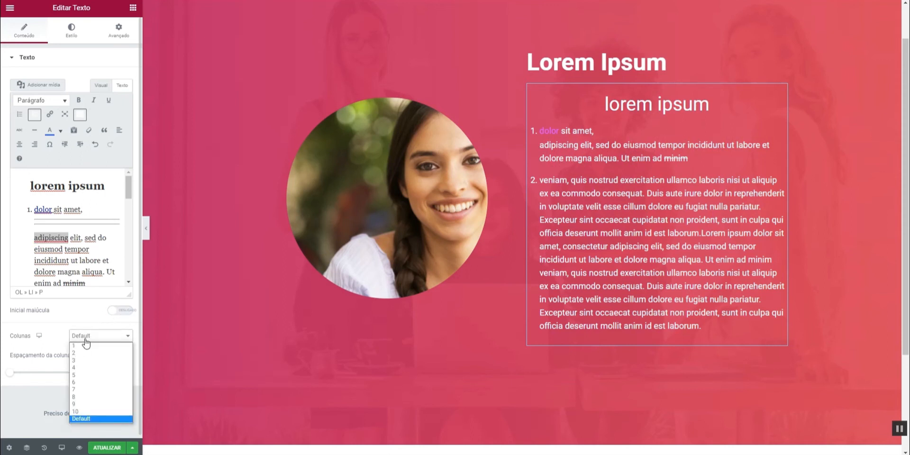
{"action": "left_click", "coordinate": [86, 341]}
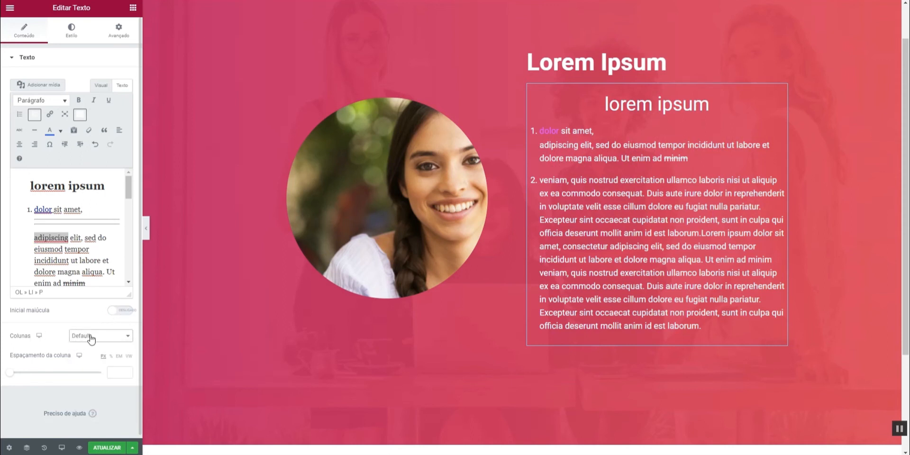
{"action": "left_click", "coordinate": [90, 339]}
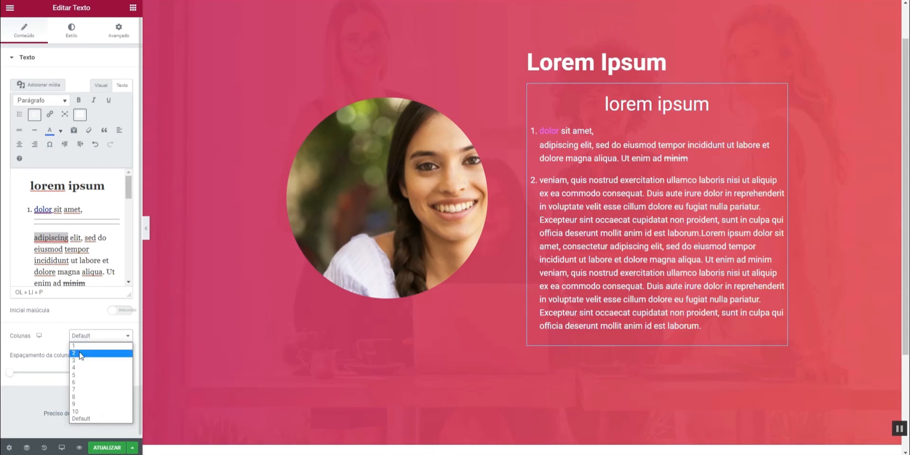
{"action": "left_click", "coordinate": [80, 353]}
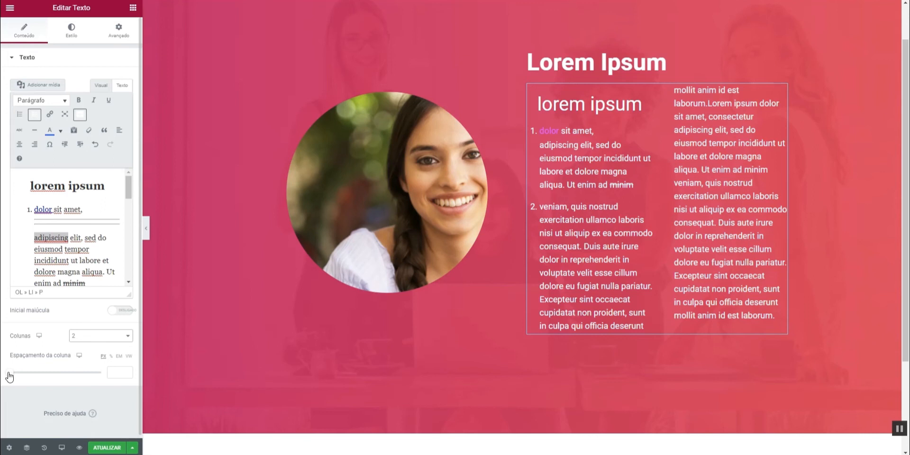
Set the column spacing to 0 and try its %, PX, EM and VW units.
{"action": "mouse_move", "coordinate": [14, 377]}
{"action": "left_mouse_down"}
{"action": "mouse_move", "coordinate": [33, 378]}
{"action": "mouse_move", "coordinate": [3, 380]}
{"action": "mouse_move", "coordinate": [75, 380]}
{"action": "mouse_move", "coordinate": [8, 380]}
{"action": "left_mouse_up"}
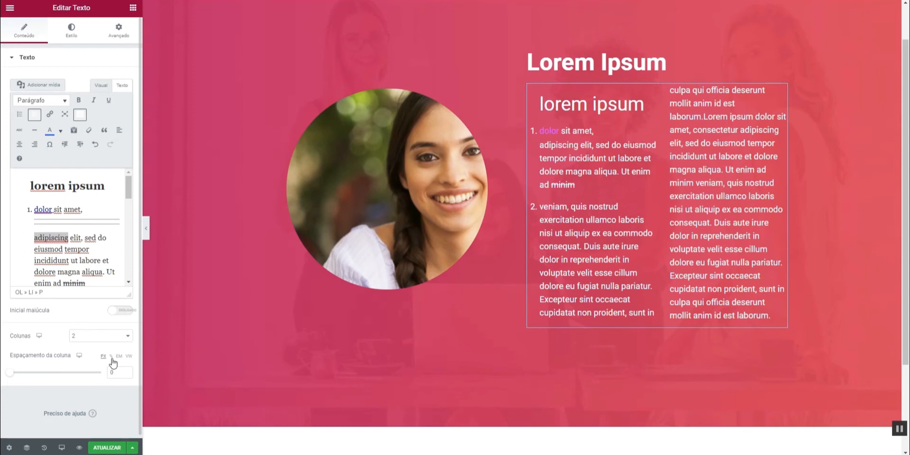
{"action": "left_click", "coordinate": [112, 357]}
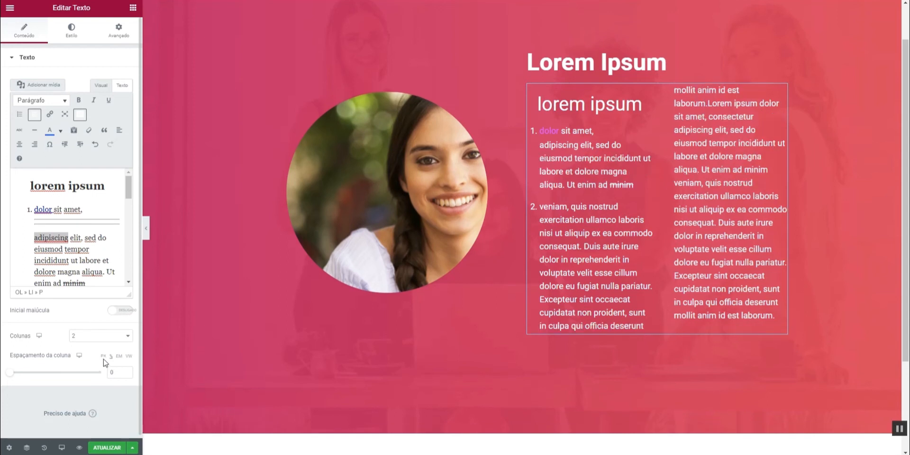
{"action": "left_click", "coordinate": [104, 357]}
{"action": "left_click", "coordinate": [111, 357]}
{"action": "left_click", "coordinate": [119, 359]}
{"action": "left_click", "coordinate": [127, 359]}
Add an empty line below the "lorem ipsum" heading in the text editor.
{"action": "left_click", "coordinate": [42, 234]}
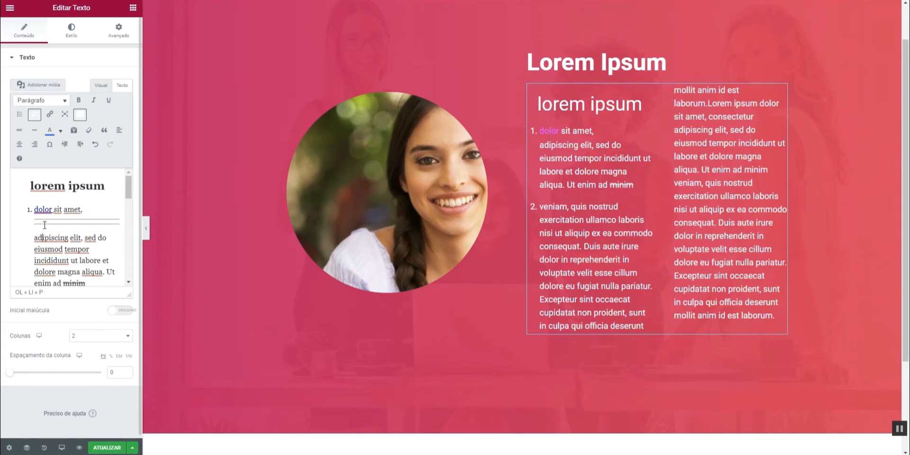
{"action": "key", "text": "Up"}
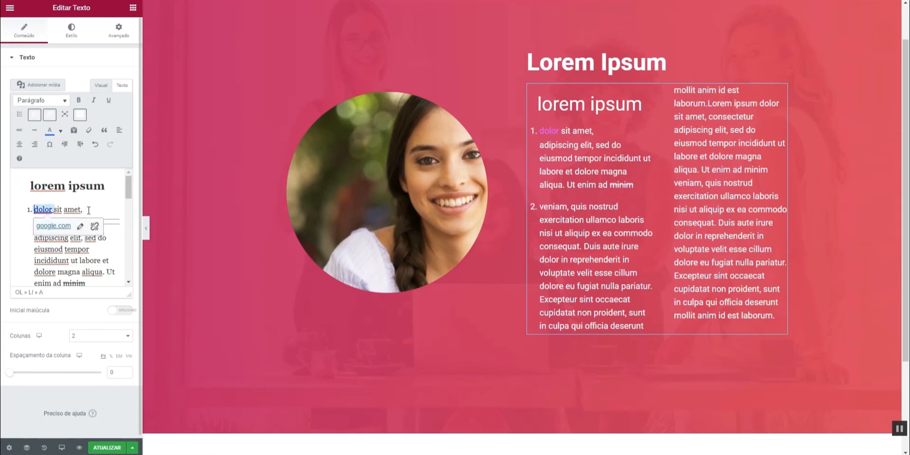
{"action": "left_click", "coordinate": [107, 187]}
{"action": "key", "text": "Return"}
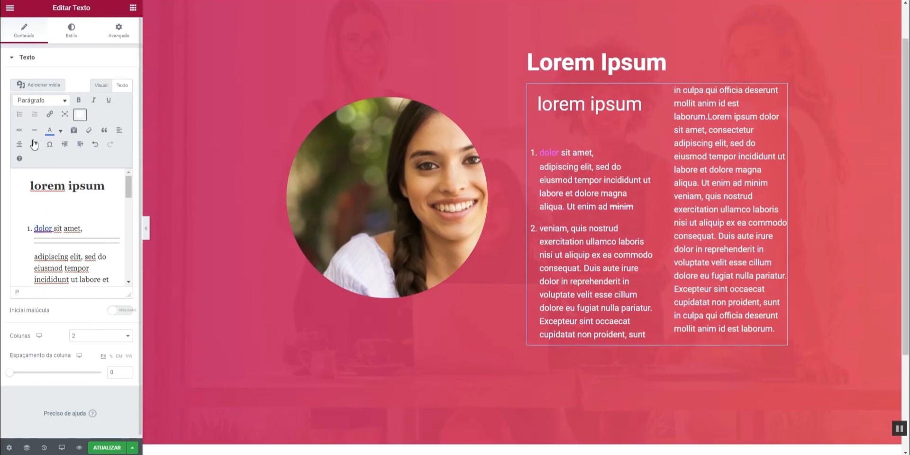
Insert the circular portrait from the media library on the empty line below the heading and scale it slightly smaller.
{"action": "left_click", "coordinate": [52, 88]}
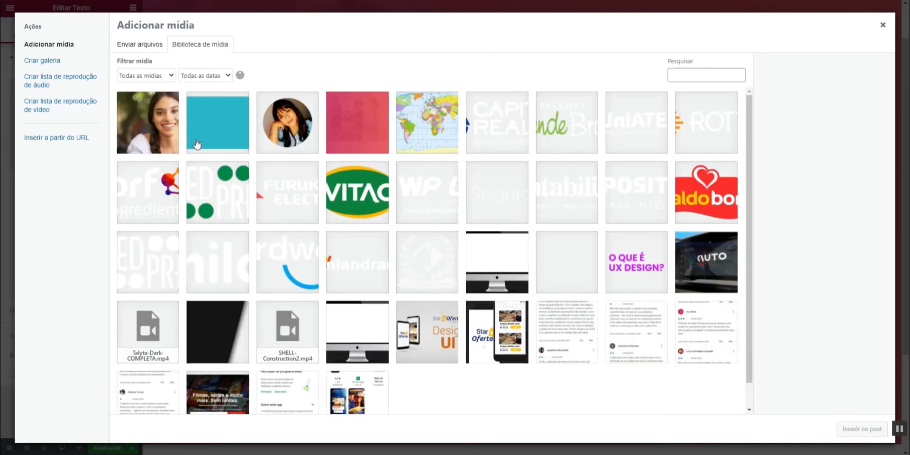
{"action": "left_click", "coordinate": [302, 137]}
{"action": "left_click", "coordinate": [856, 430]}
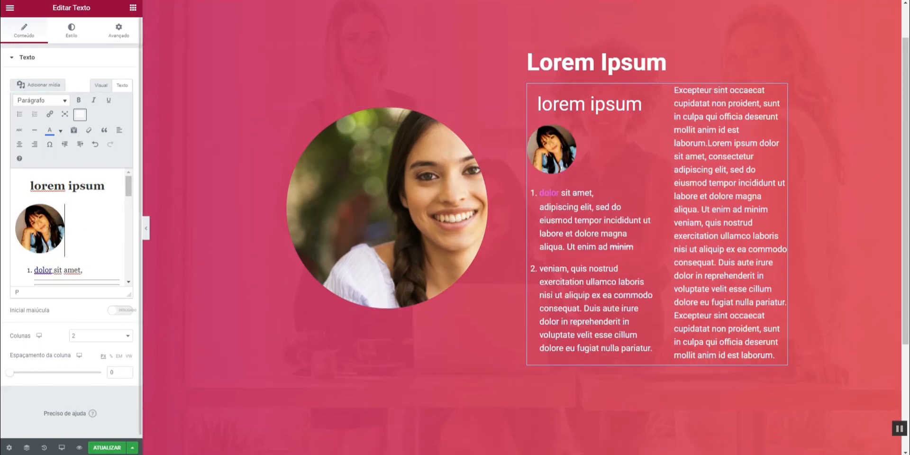
{"action": "left_click", "coordinate": [39, 228]}
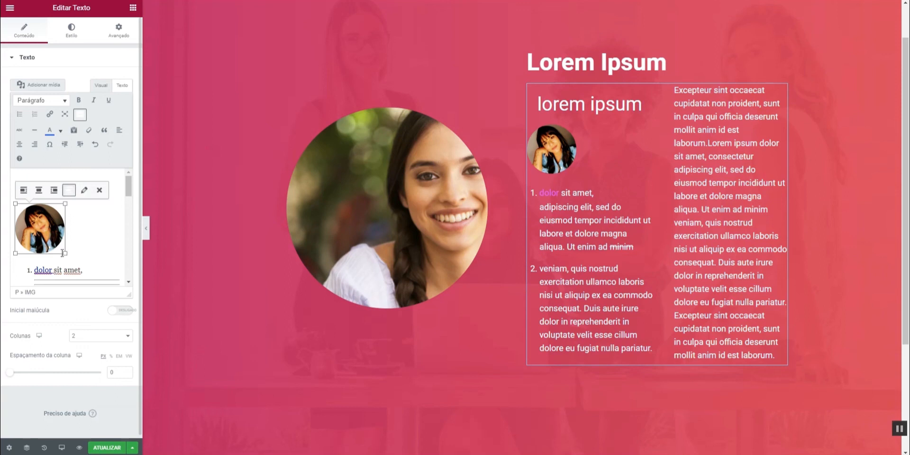
{"action": "left_click_drag", "start_coordinate": [65, 253], "coordinate": [49, 240]}
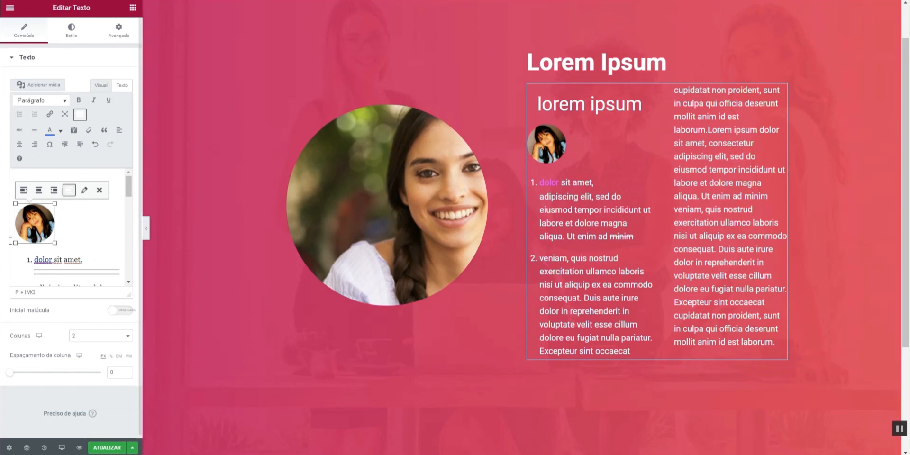
{"action": "left_click_drag", "start_coordinate": [55, 244], "coordinate": [63, 251]}
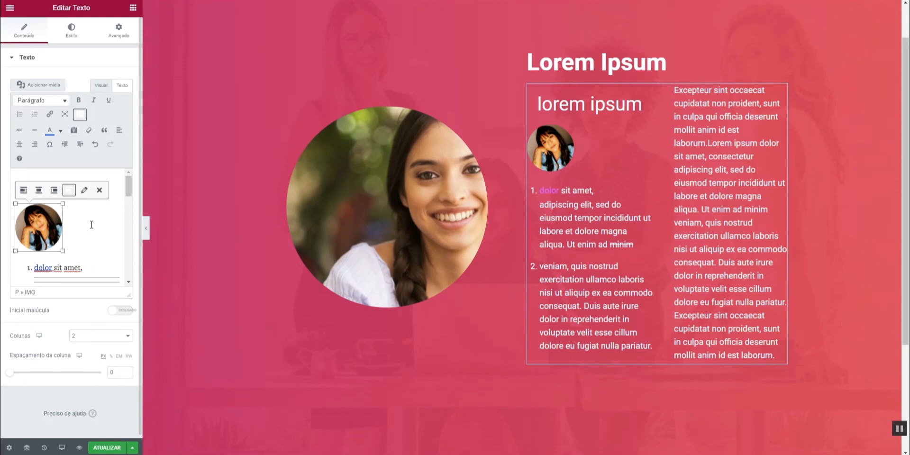
Search the widget library for "ima" and "lis" to see the dedicated image and list widgets, clearing the search each time.
{"action": "left_click", "coordinate": [133, 8]}
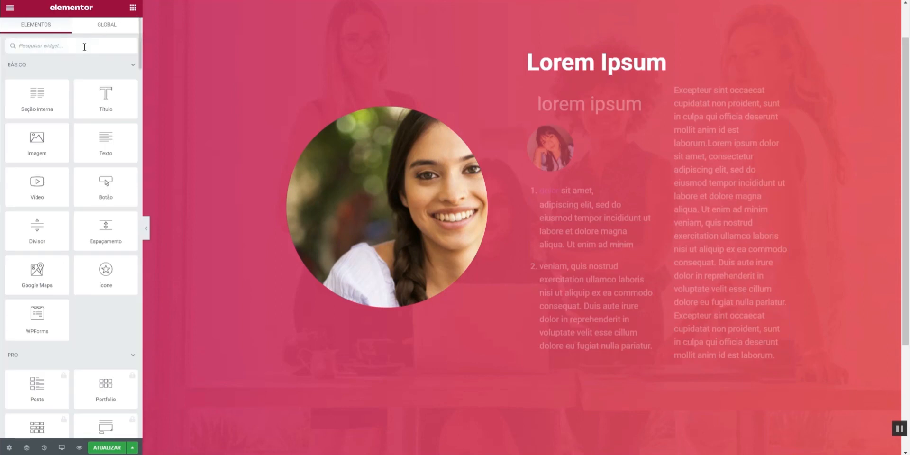
{"action": "type", "text": "ima"}
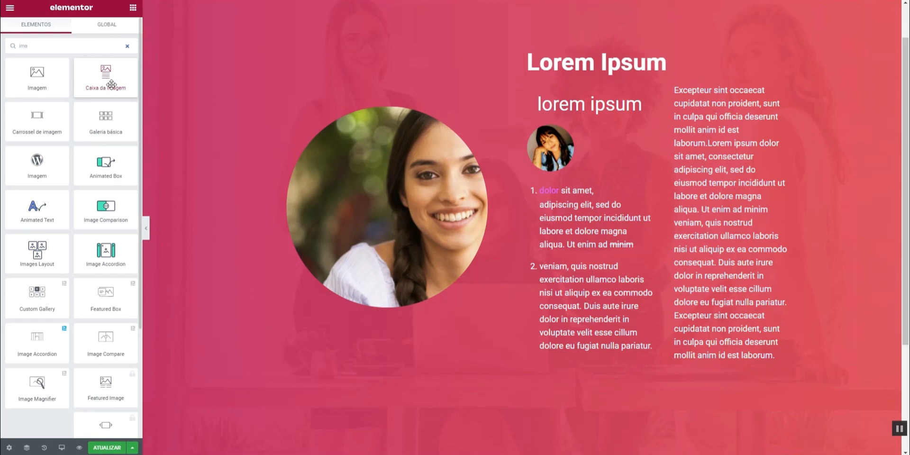
{"action": "left_click", "coordinate": [127, 47]}
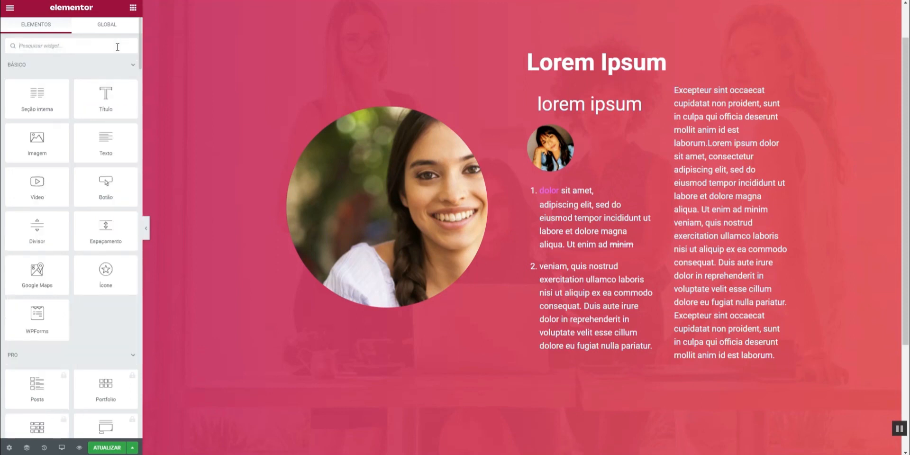
{"action": "type", "text": "lis"}
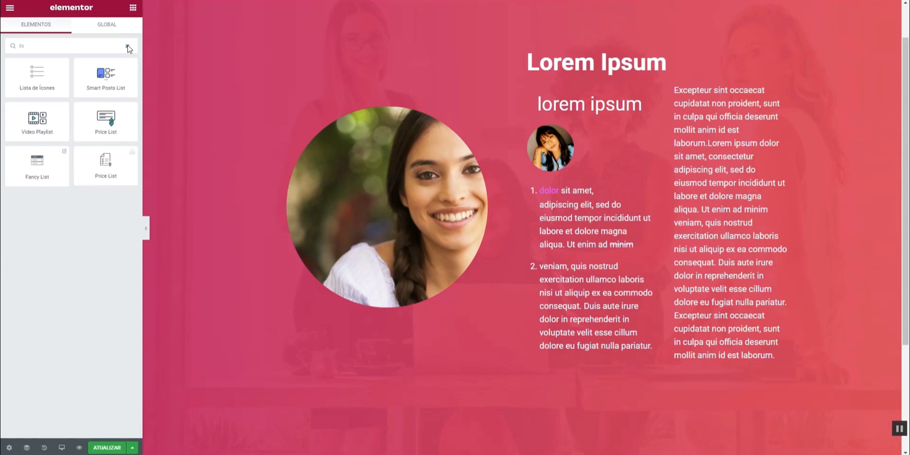
{"action": "left_click", "coordinate": [127, 47]}
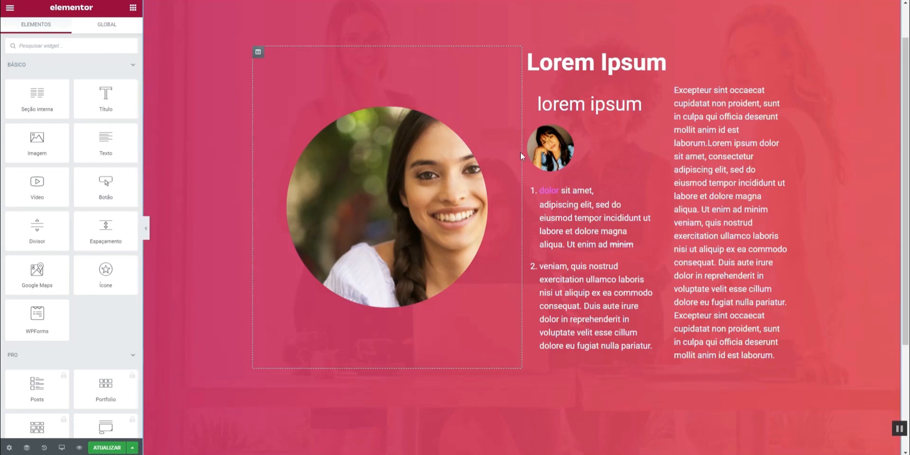
Reopen the text widget for editing and remove the circular portrait from its content.
{"action": "right_click", "coordinate": [559, 148]}
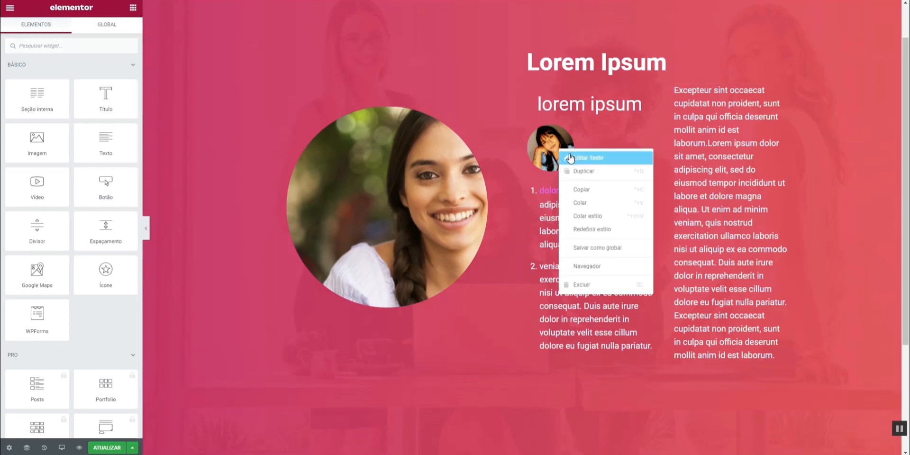
{"action": "left_click", "coordinate": [570, 152]}
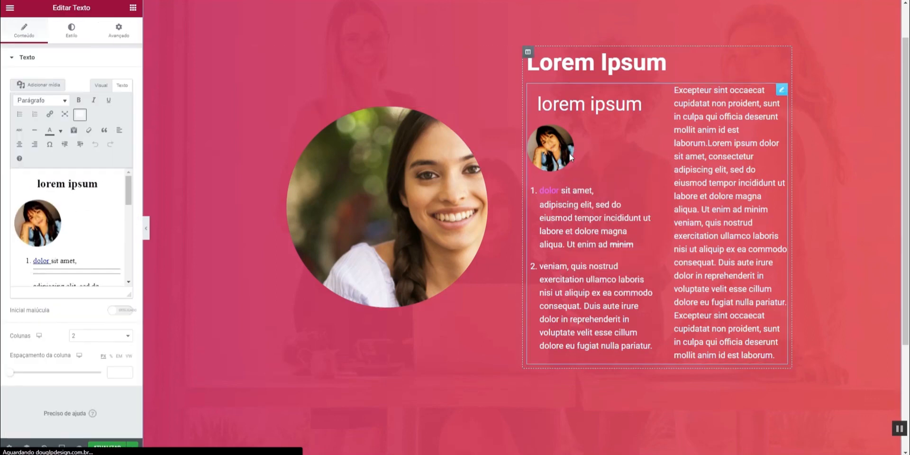
{"action": "left_click", "coordinate": [42, 223]}
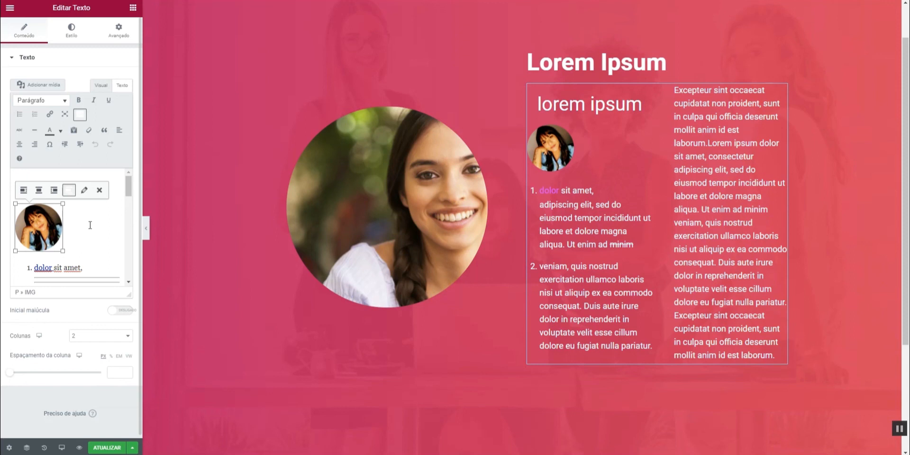
{"action": "left_click", "coordinate": [99, 190]}
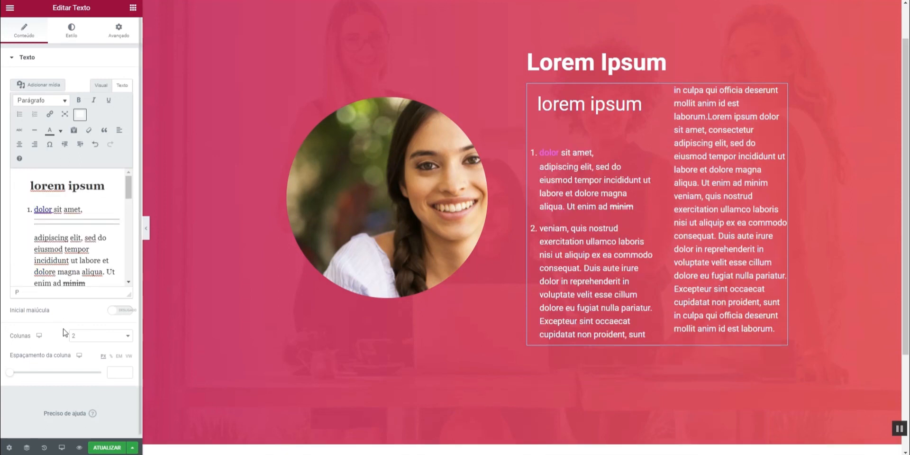
Try centred and right alignment in the text widget's style settings, then set the alignment to justified (Justificado).
{"action": "left_click", "coordinate": [73, 31]}
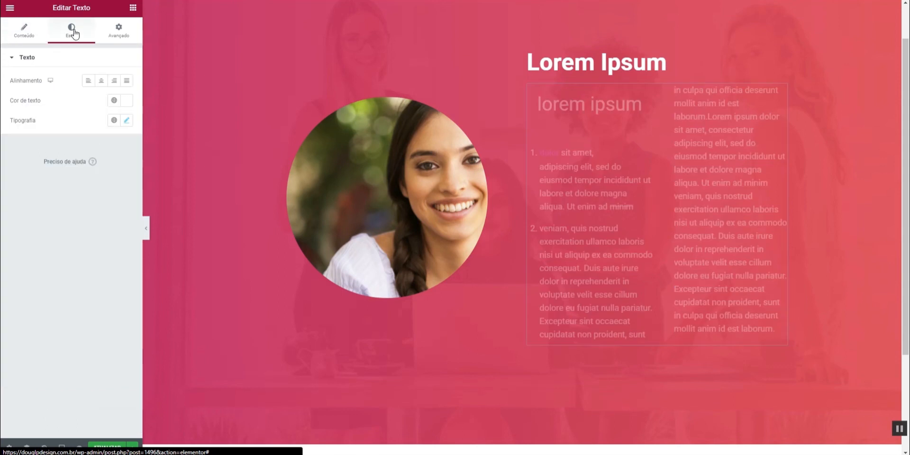
{"action": "left_click", "coordinate": [100, 81]}
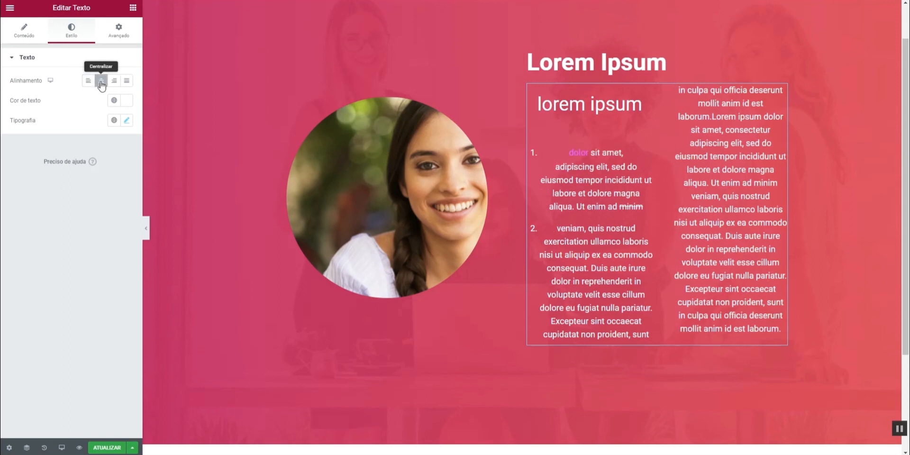
{"action": "left_click", "coordinate": [114, 82]}
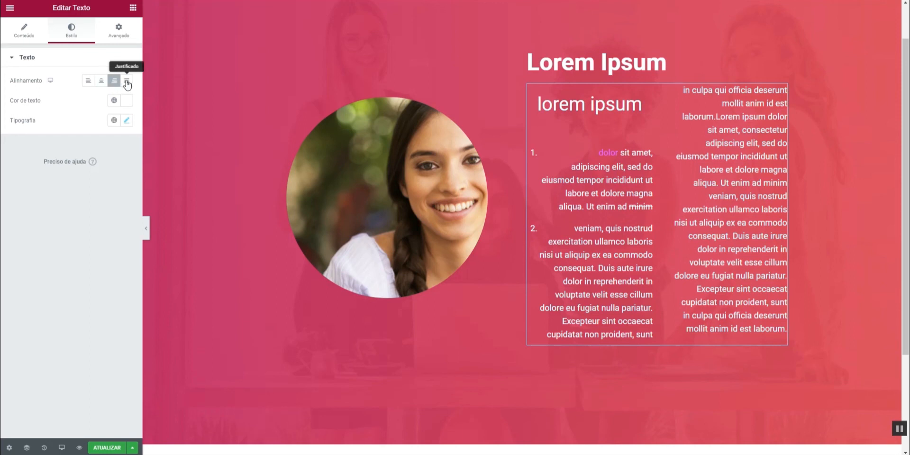
{"action": "left_click", "coordinate": [127, 81]}
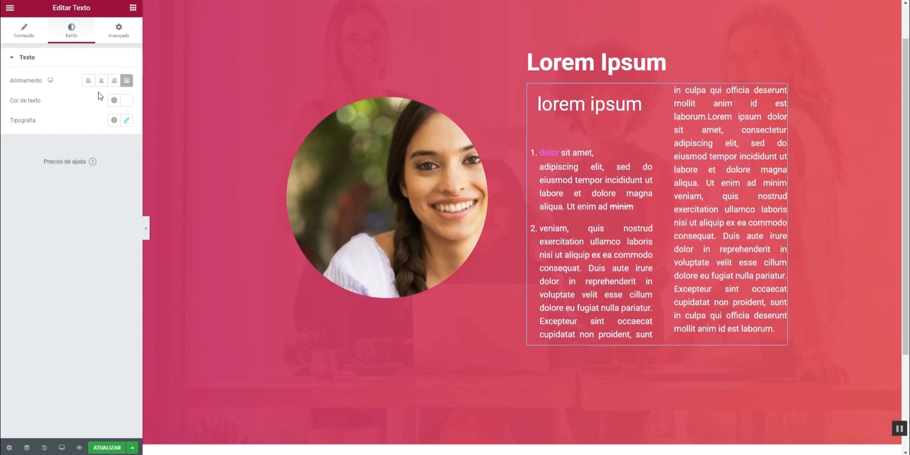
Set the text colour to a dark red, then adjust it to a brighter, more saturated red.
{"action": "left_click", "coordinate": [127, 103]}
{"action": "left_click_drag", "start_coordinate": [91, 146], "coordinate": [94, 168]}
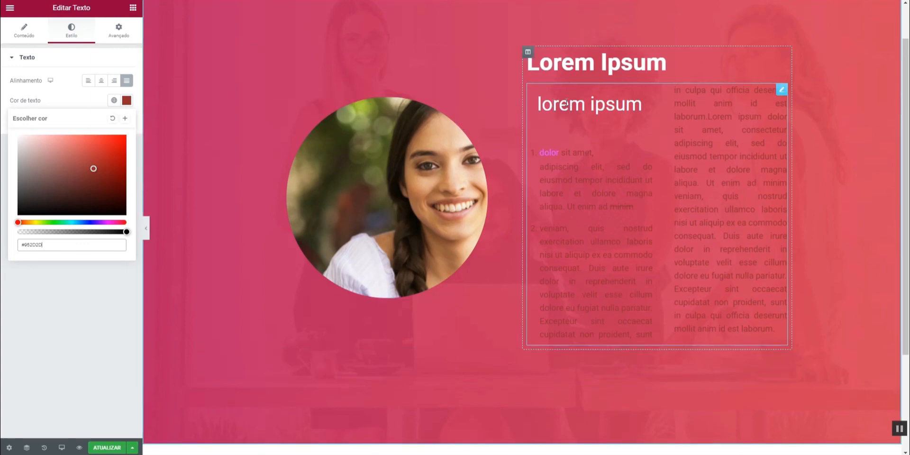
{"action": "left_click_drag", "start_coordinate": [90, 171], "coordinate": [113, 157]}
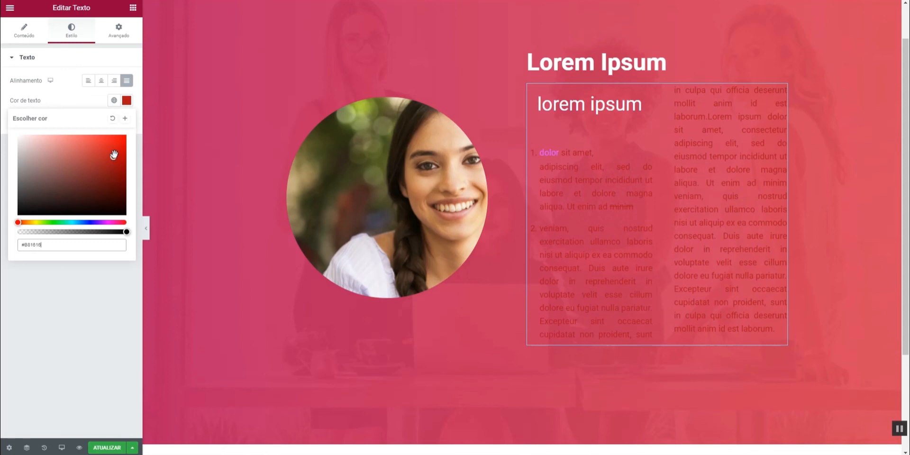
{"action": "left_click", "coordinate": [126, 101]}
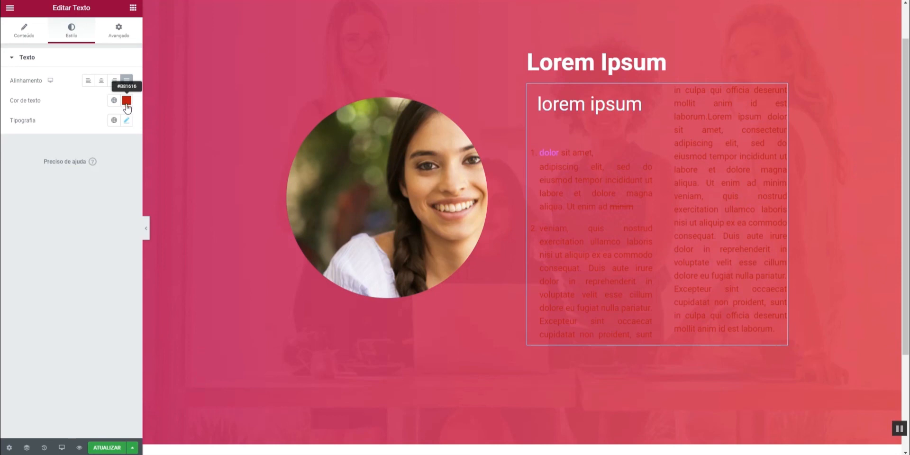
Set the font family of the text's typography to Rock Salt.
{"action": "left_click", "coordinate": [127, 122]}
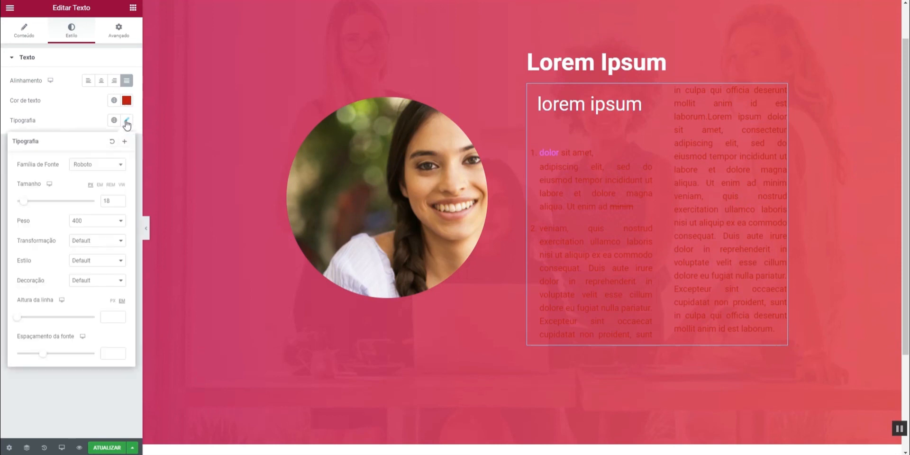
{"action": "left_click", "coordinate": [97, 165]}
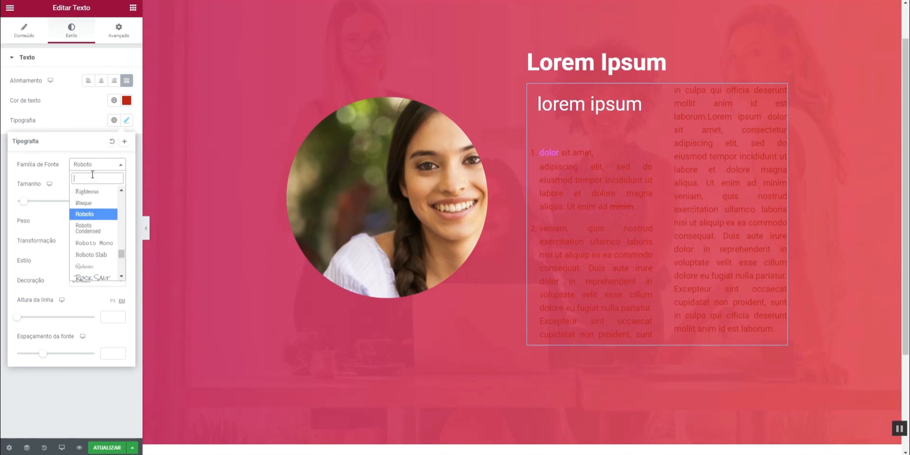
{"action": "left_click", "coordinate": [93, 277]}
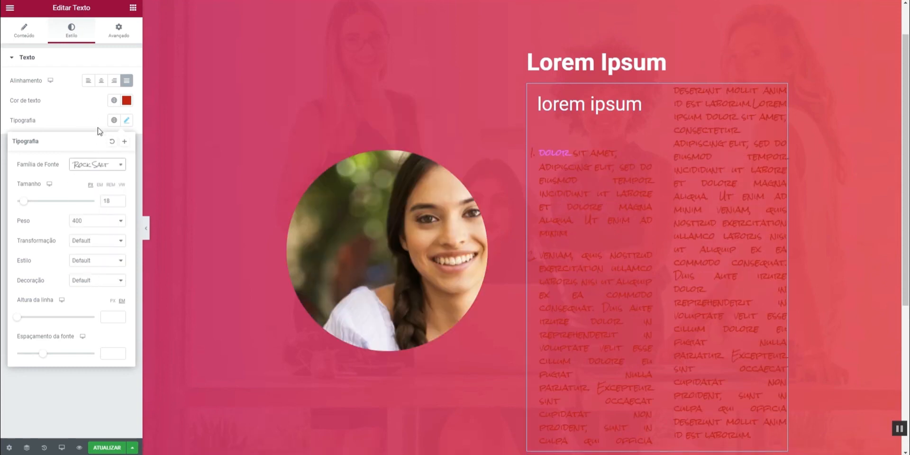
Set the text colour to the near-black #020101 and review the text's typography settings.
{"action": "left_click", "coordinate": [127, 101]}
{"action": "left_click_drag", "start_coordinate": [90, 150], "coordinate": [37, 214]}
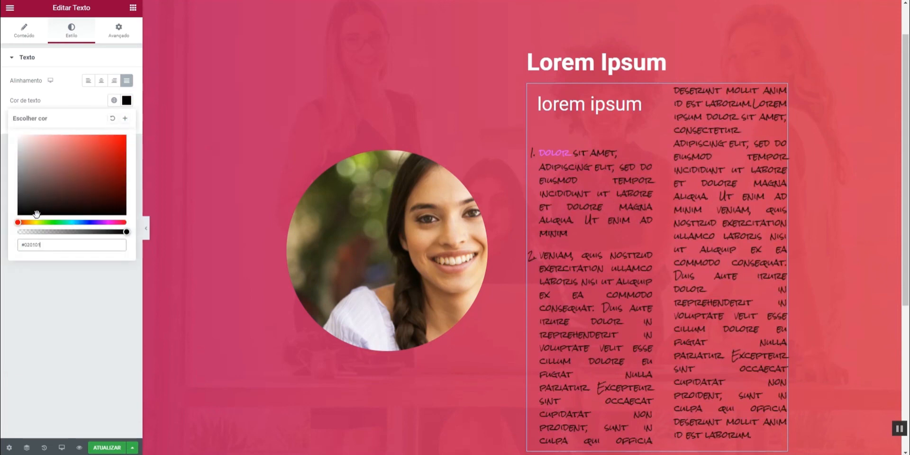
{"action": "left_click", "coordinate": [126, 100]}
{"action": "left_click", "coordinate": [126, 121]}
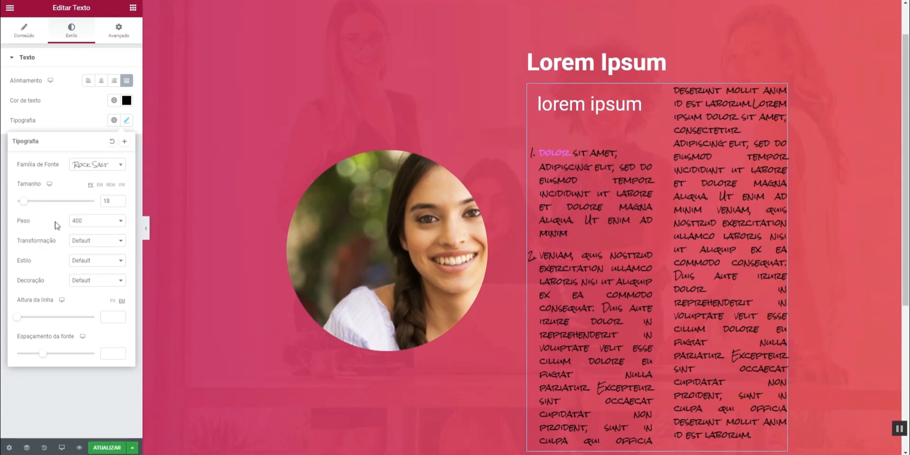
{"action": "left_click", "coordinate": [127, 122]}
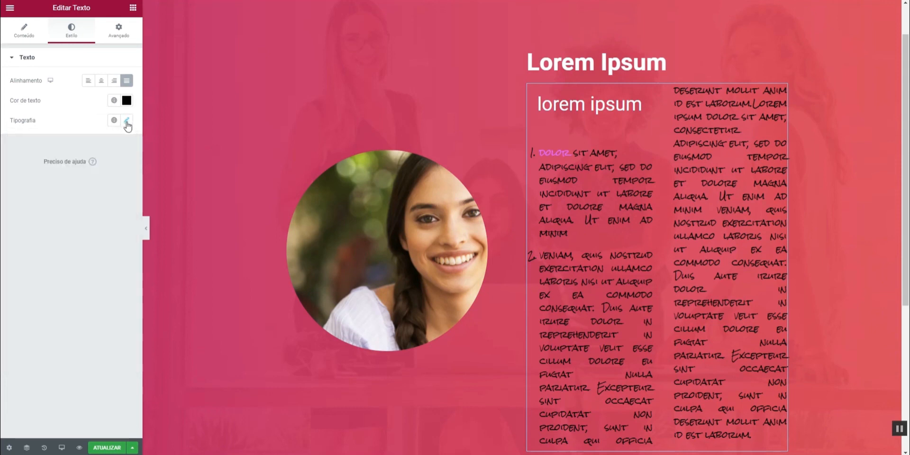